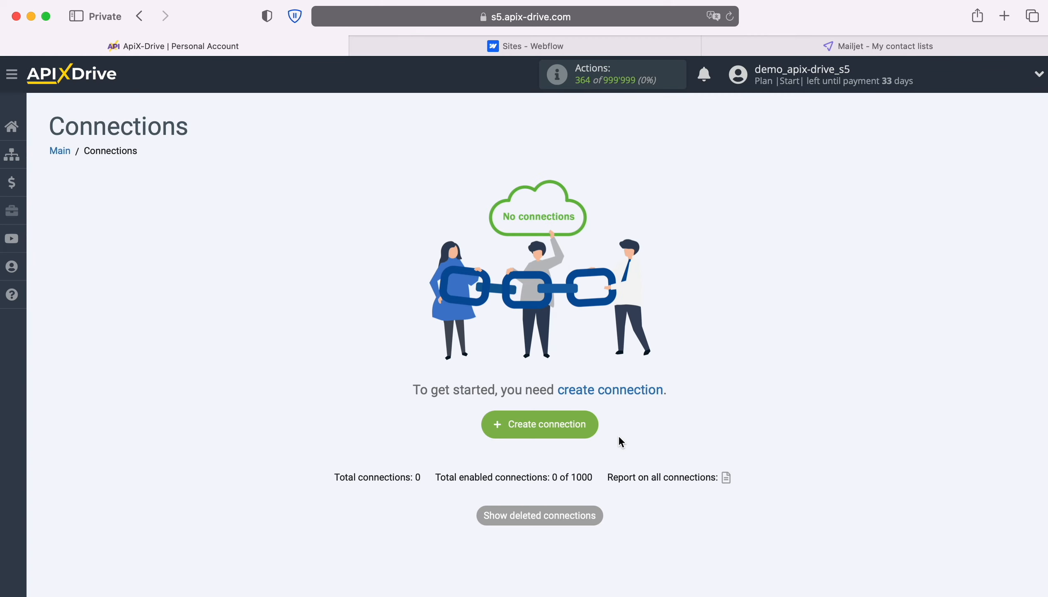
Step: Start a new connection with Webflow as the data source system
{"action": "left_click", "coordinate": [598, 421]}
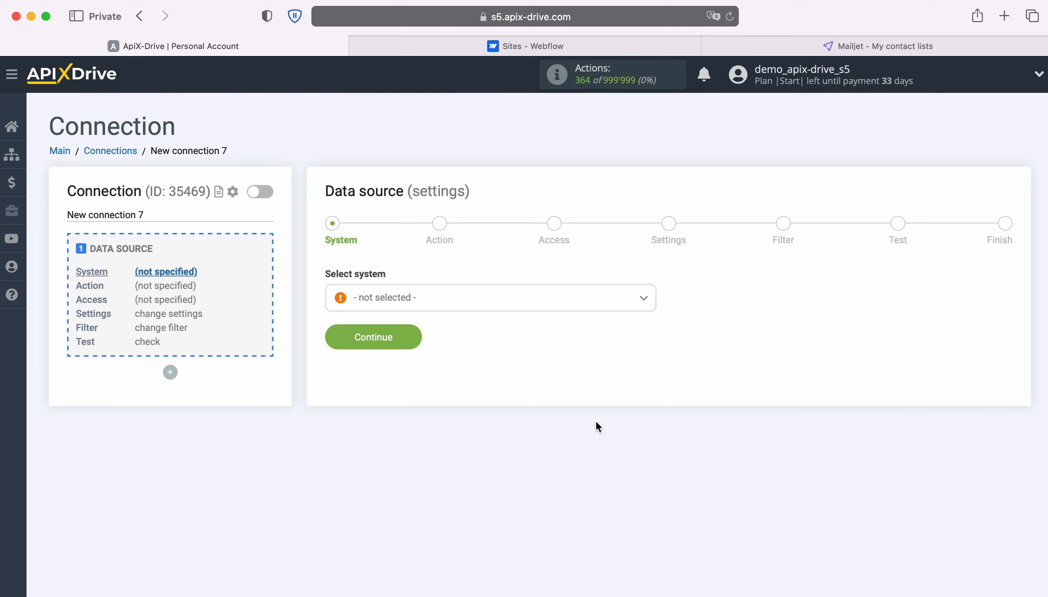
{"action": "left_click", "coordinate": [525, 309]}
{"action": "scroll", "coordinate": [541, 436], "scroll_direction": "down", "scroll_amount": 4}
{"action": "scroll", "coordinate": [572, 449], "scroll_direction": "down", "scroll_amount": 20}
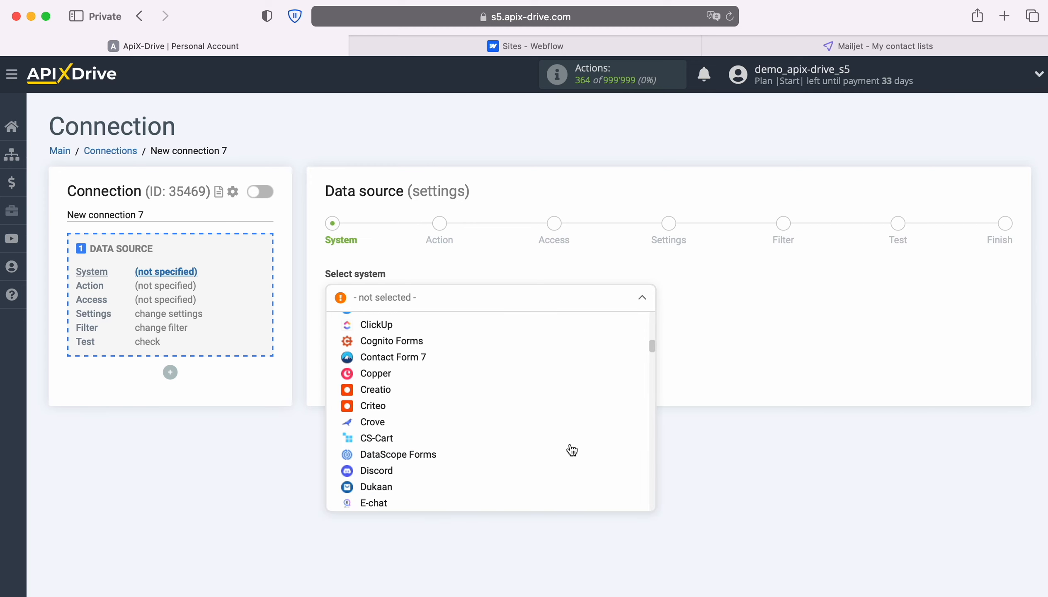
{"action": "scroll", "coordinate": [572, 450], "scroll_direction": "down", "scroll_amount": 20}
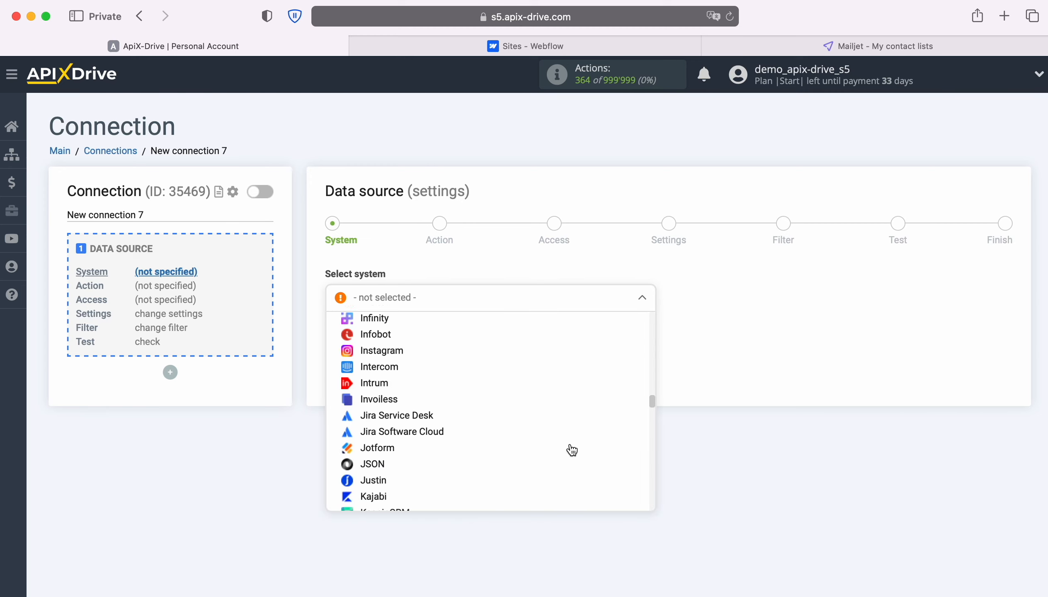
{"action": "scroll", "coordinate": [572, 449], "scroll_direction": "down", "scroll_amount": 20}
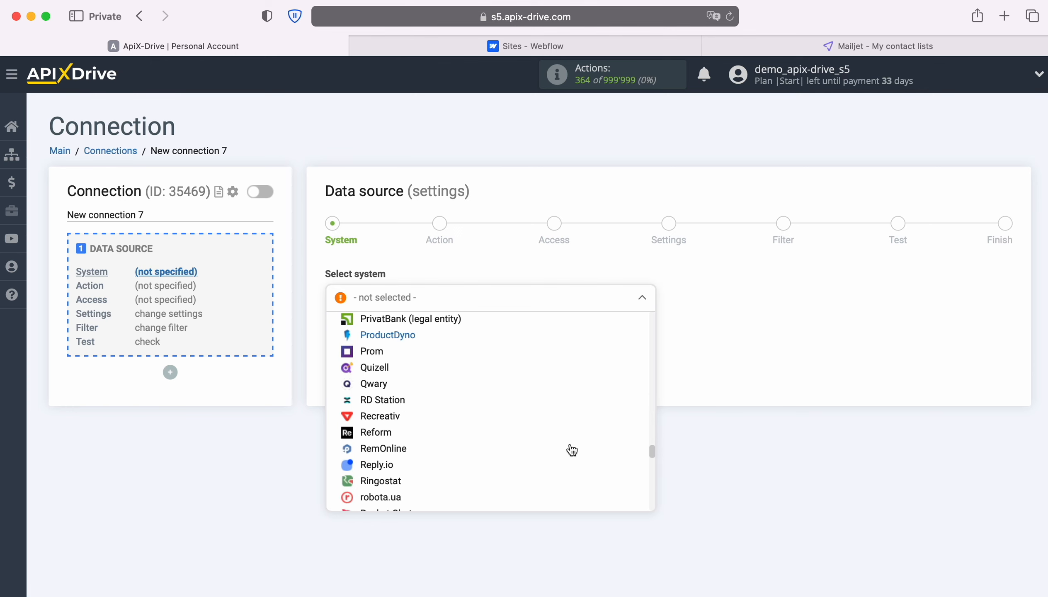
{"action": "scroll", "coordinate": [572, 450], "scroll_direction": "down", "scroll_amount": 8}
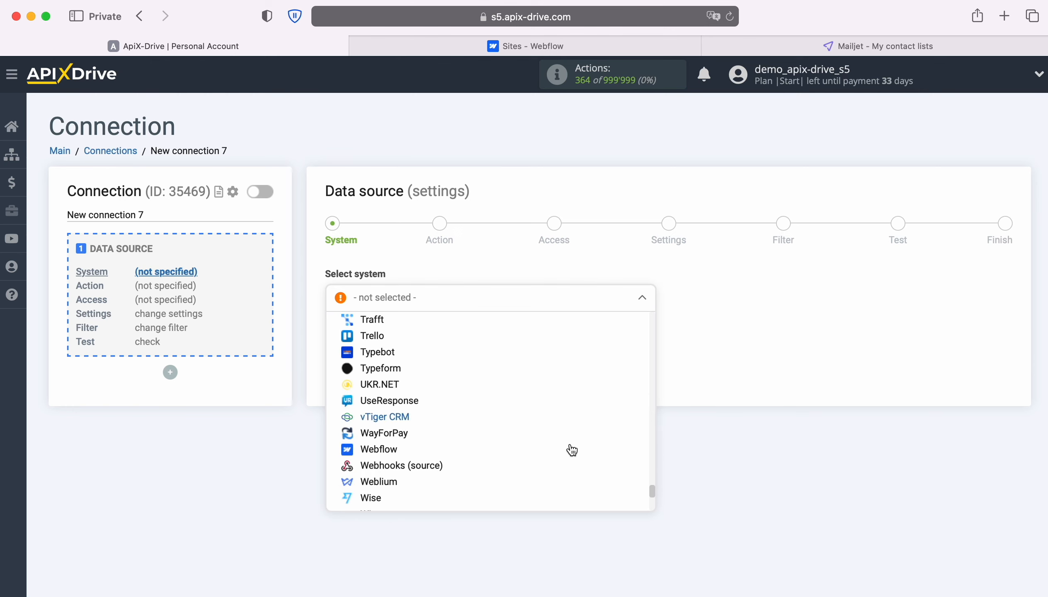
{"action": "left_click", "coordinate": [391, 417]}
Step: Set the Webflow source action to Get form DATA (new) and proceed to Access
{"action": "left_click", "coordinate": [414, 343]}
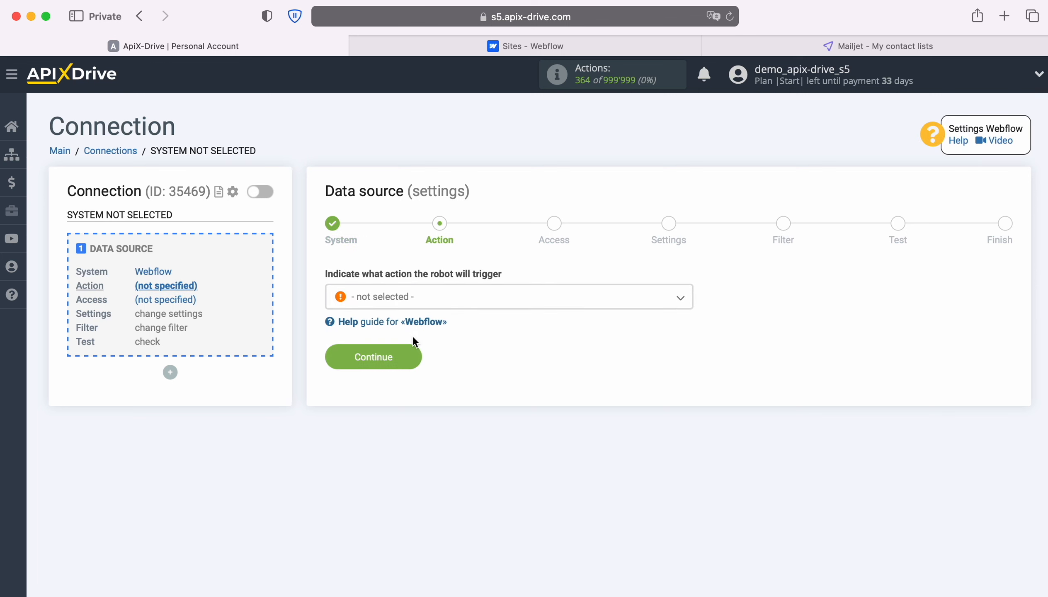
{"action": "left_click", "coordinate": [475, 301]}
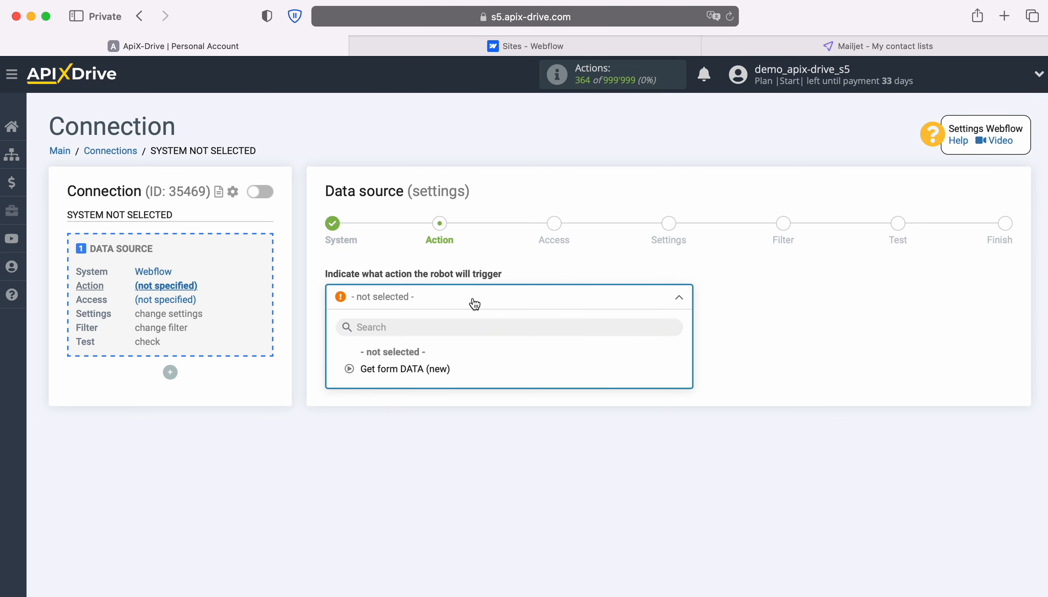
{"action": "left_click", "coordinate": [417, 369]}
{"action": "left_click", "coordinate": [414, 357]}
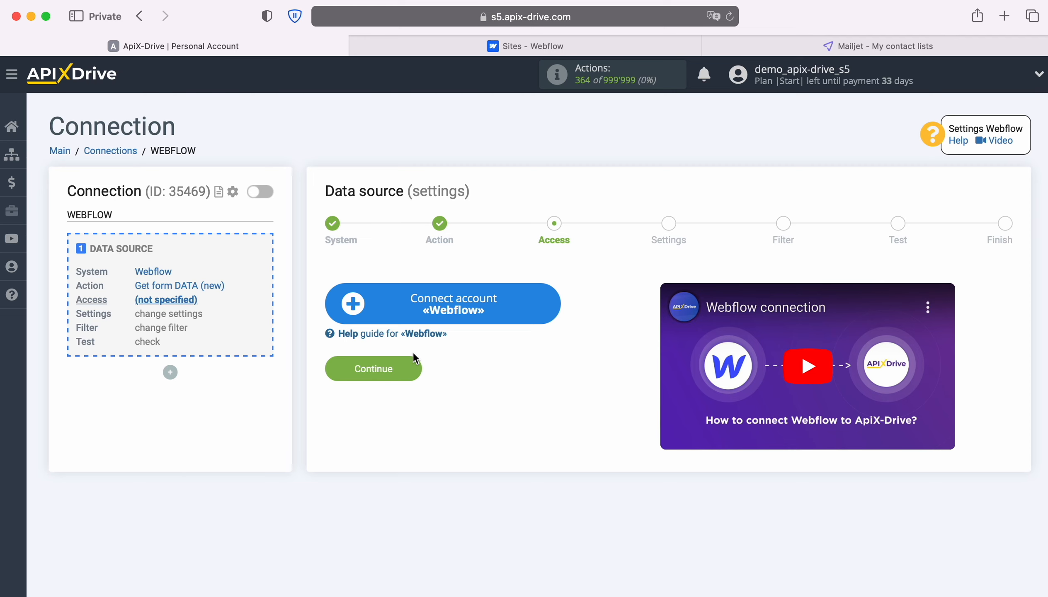
Step: Log into Webflow with the account e-mail and password, then authorize ApiX-Drive for the workspace
{"action": "left_click", "coordinate": [553, 298]}
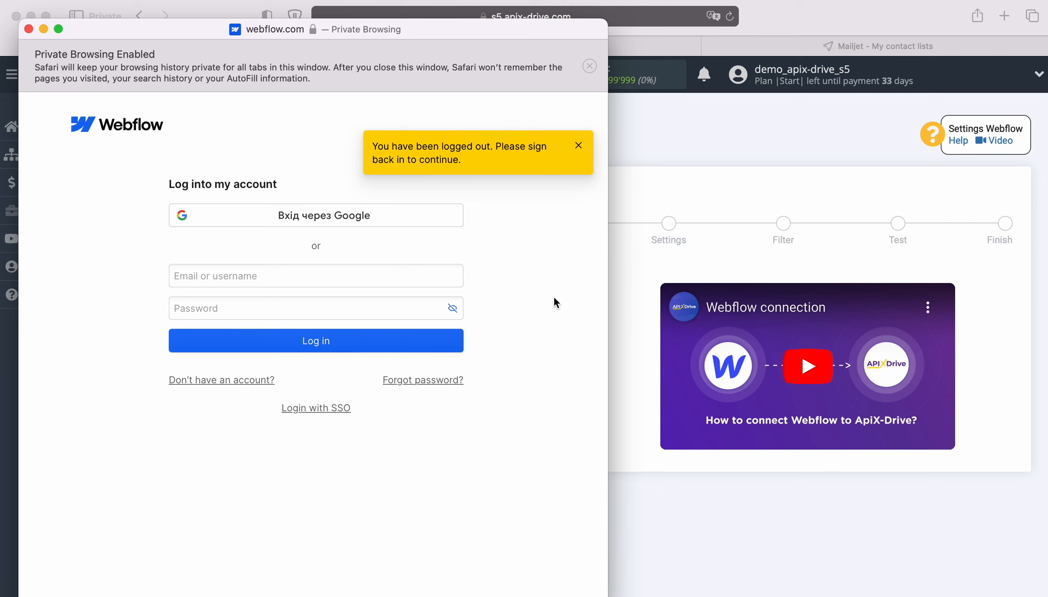
{"action": "right_click", "coordinate": [300, 276]}
{"action": "left_click", "coordinate": [311, 318]}
{"action": "left_click", "coordinate": [306, 311]}
{"action": "type", "text": "•••••••••••"}
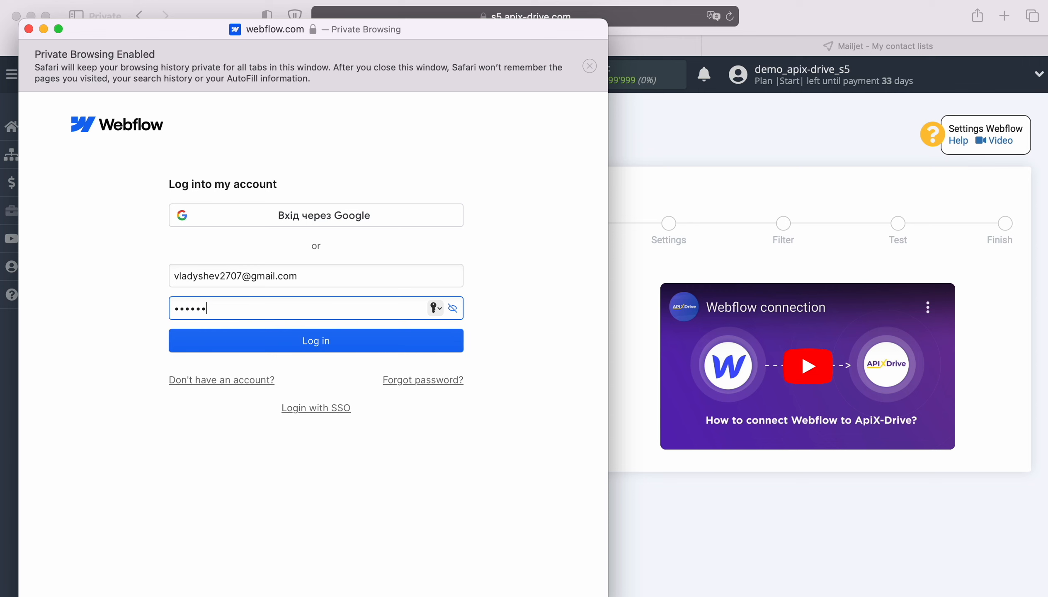
{"action": "left_click", "coordinate": [314, 340]}
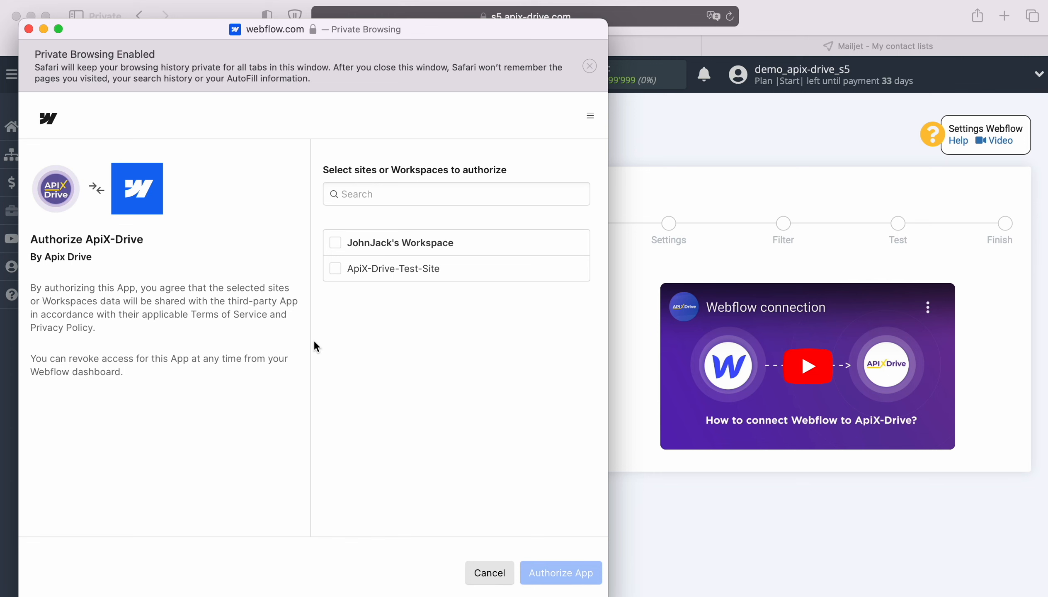
{"action": "left_click", "coordinate": [335, 243]}
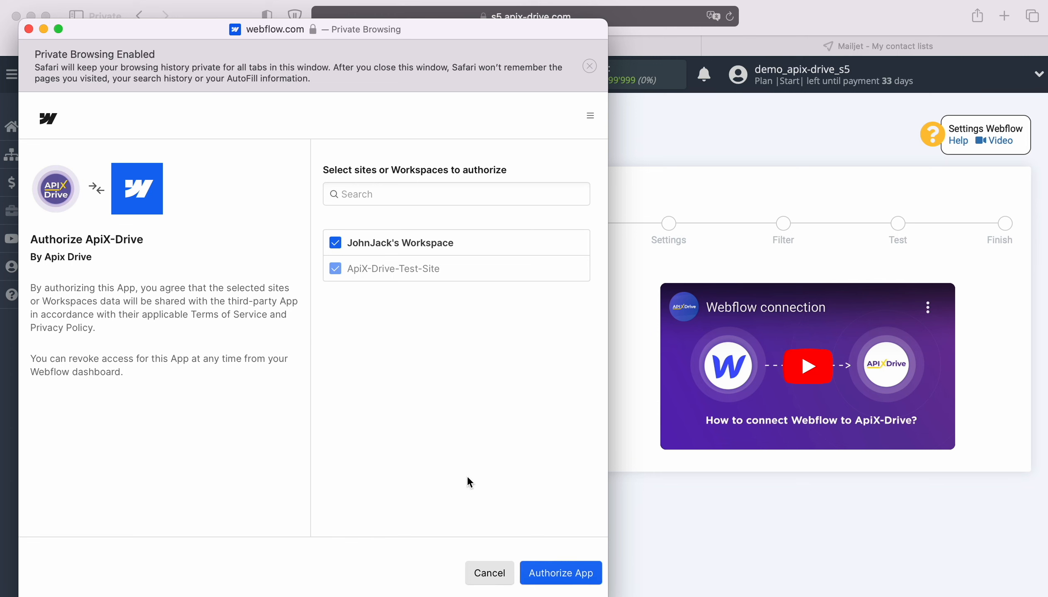
{"action": "left_click", "coordinate": [555, 579]}
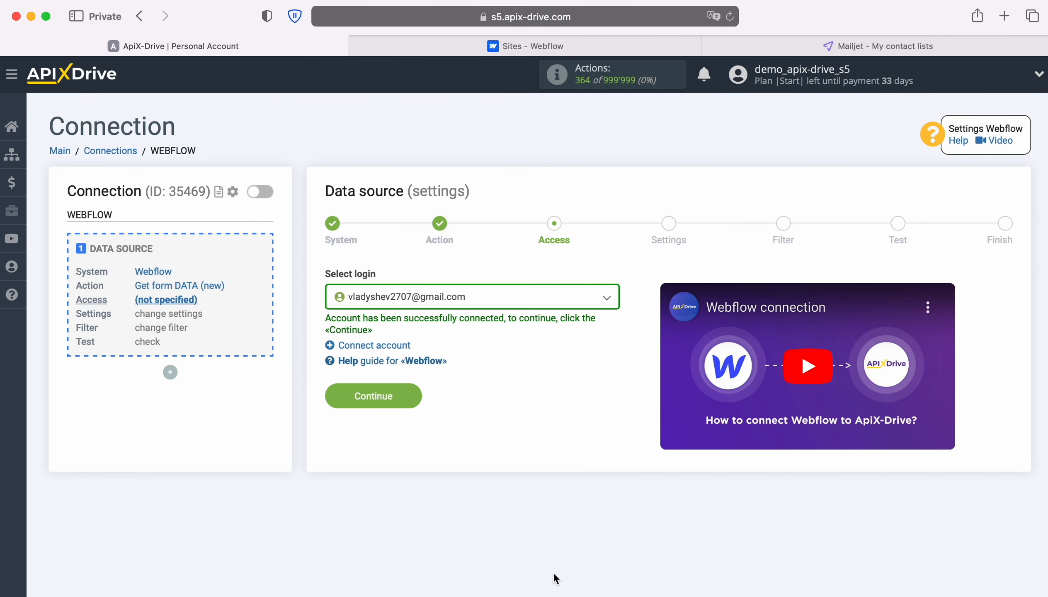
Step: Select the connected Webflow account as the source login
{"action": "left_click", "coordinate": [514, 303]}
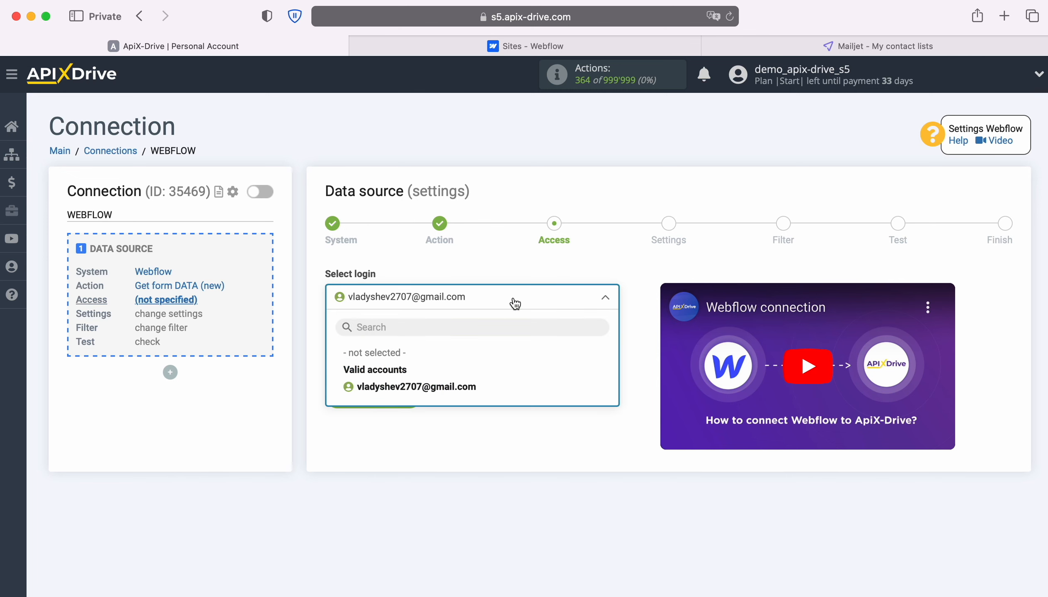
{"action": "left_click", "coordinate": [478, 388]}
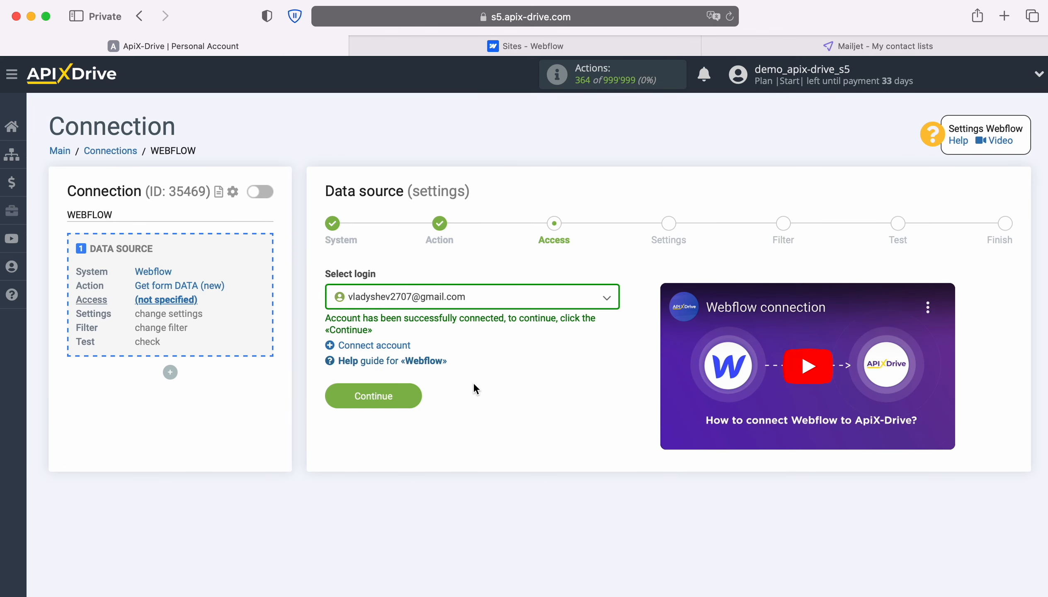
{"action": "left_click", "coordinate": [413, 394]}
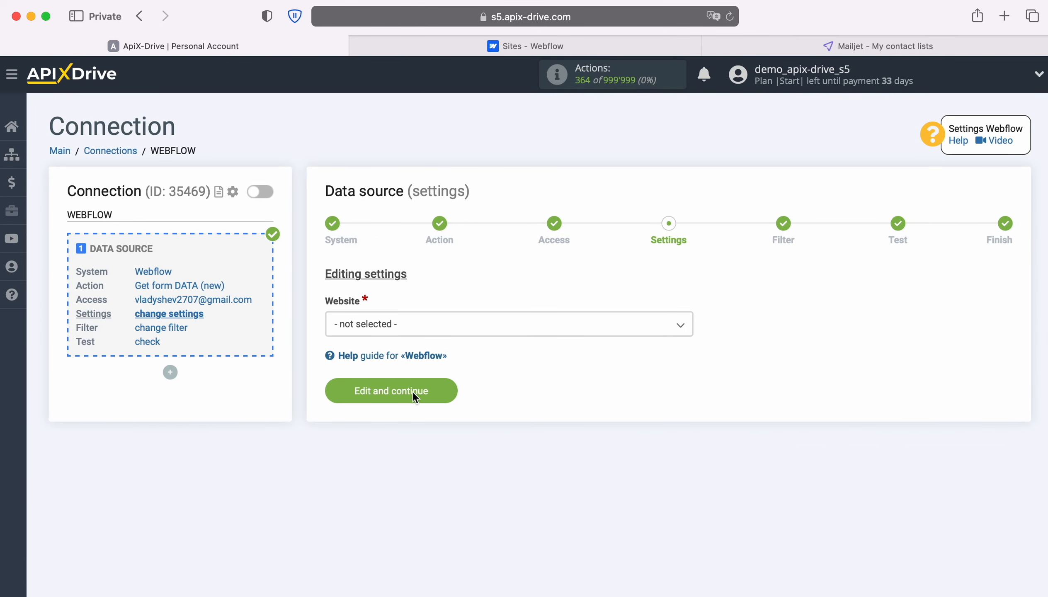
Step: Choose ApiX-Drive-Test-Site as the website and skip filtering to reach the test step
{"action": "left_click", "coordinate": [438, 331]}
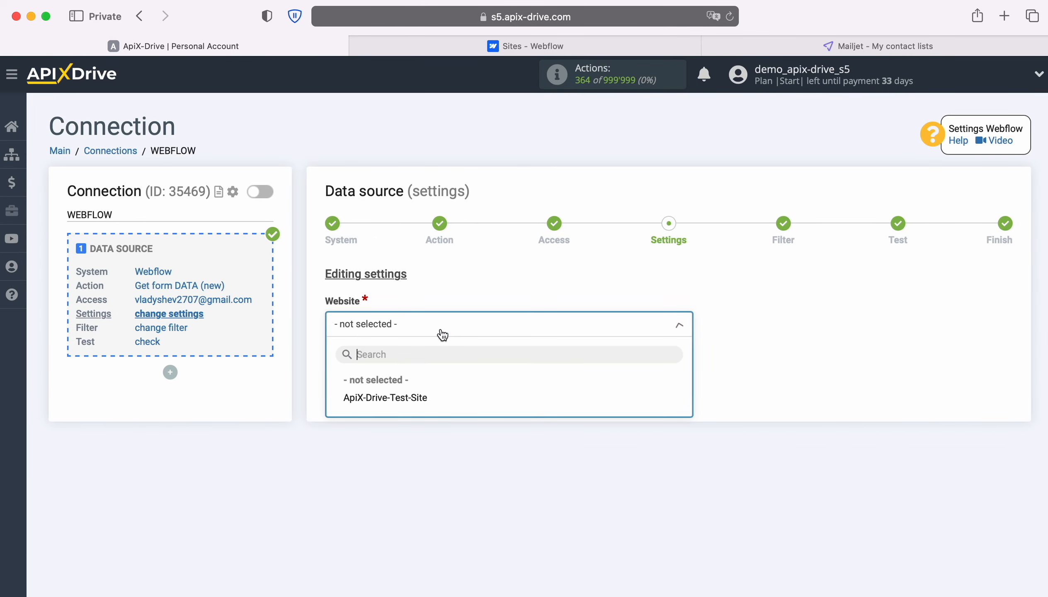
{"action": "left_click", "coordinate": [426, 397]}
{"action": "left_click", "coordinate": [444, 392]}
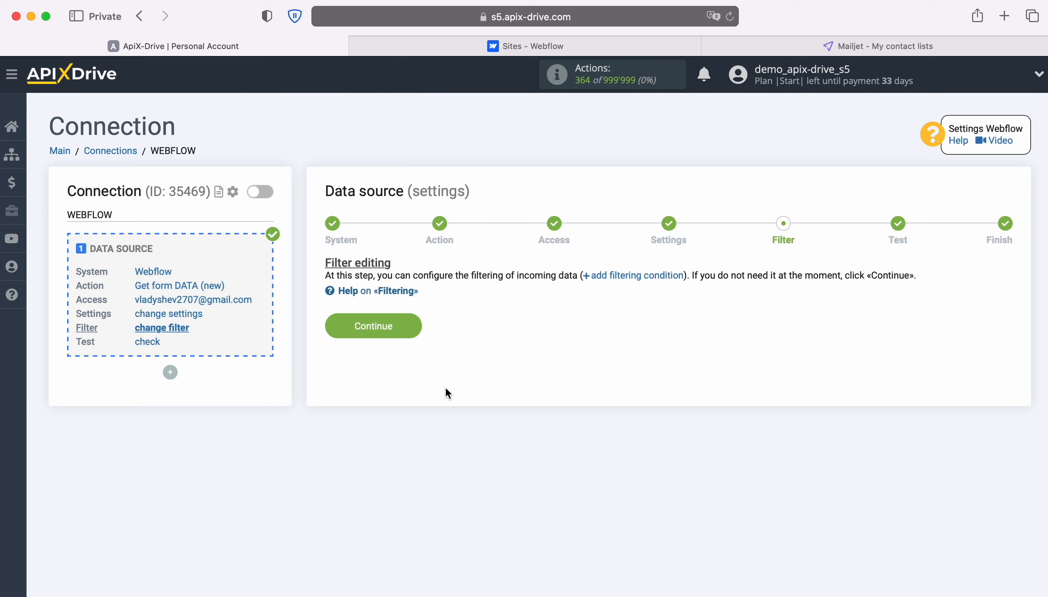
{"action": "left_click", "coordinate": [409, 324]}
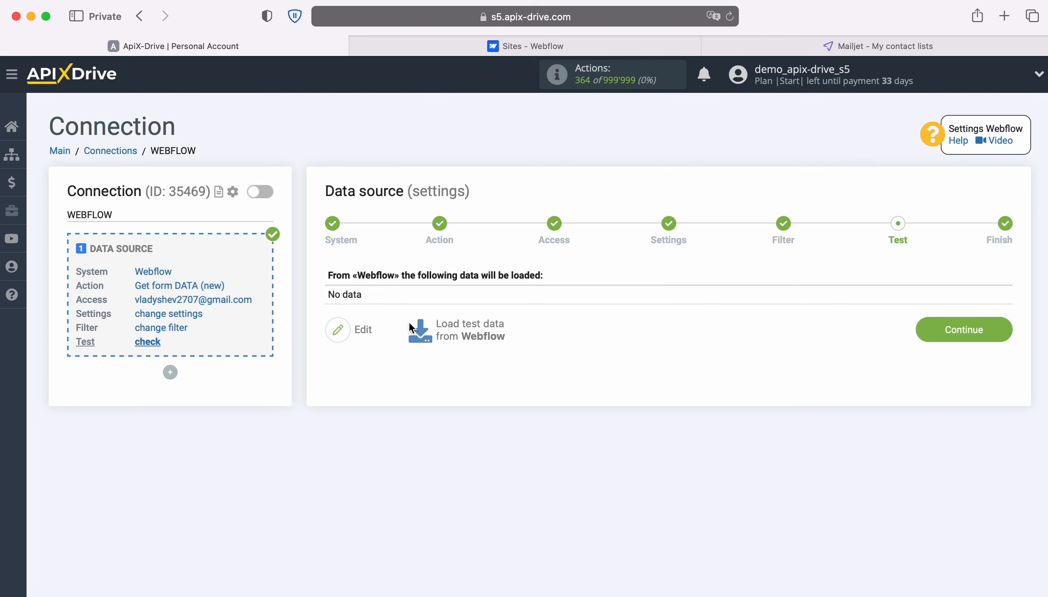
Step: Open the live ApiX-Drive-Test-Site and enter a test first and last name
{"action": "left_click", "coordinate": [482, 46]}
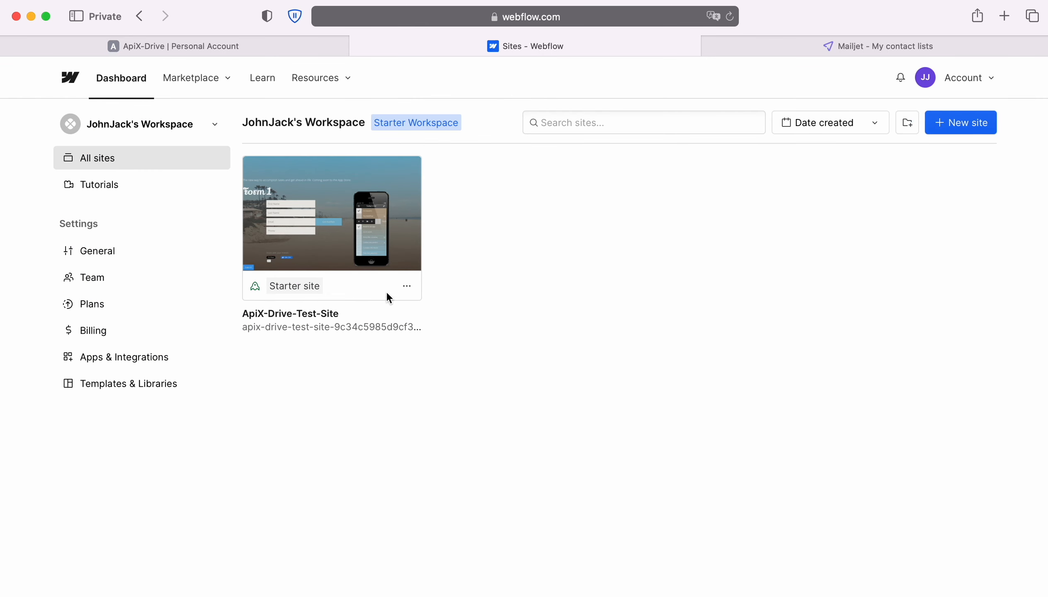
{"action": "left_click", "coordinate": [377, 328]}
{"action": "left_click", "coordinate": [333, 303]}
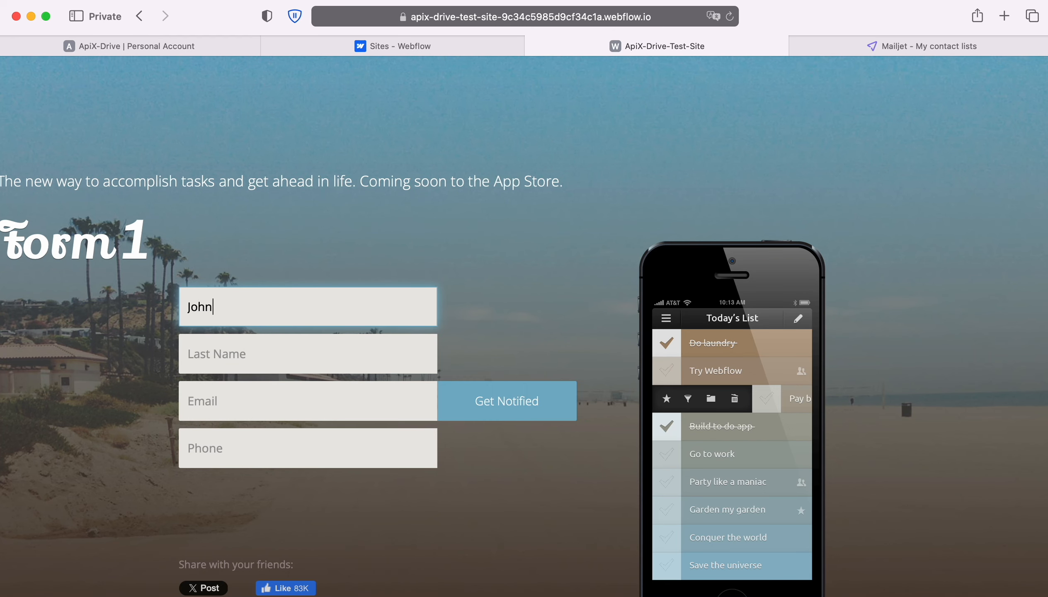
{"action": "key", "text": "Tab"}
Step: Add a test e-mail and phone number, submit the form, and return to ApiX-Drive
{"action": "key", "text": "Tab"}
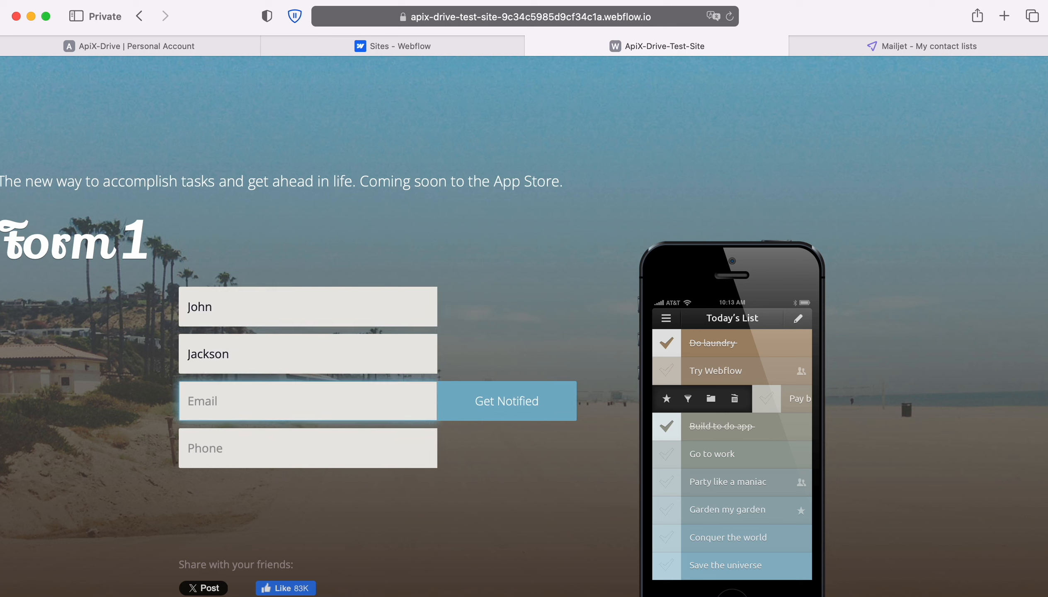
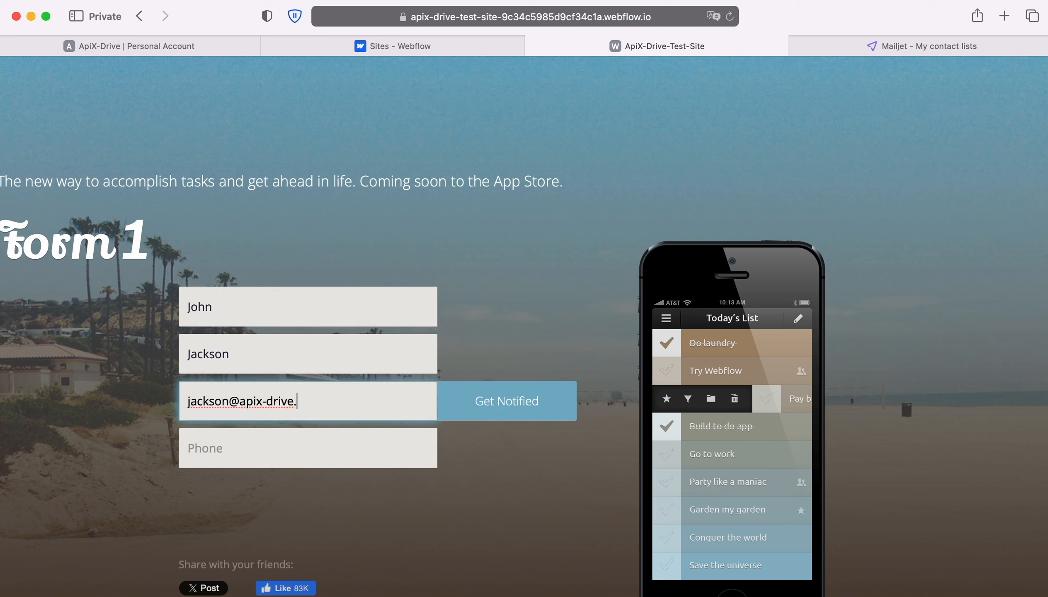
{"action": "key", "text": "Tab"}
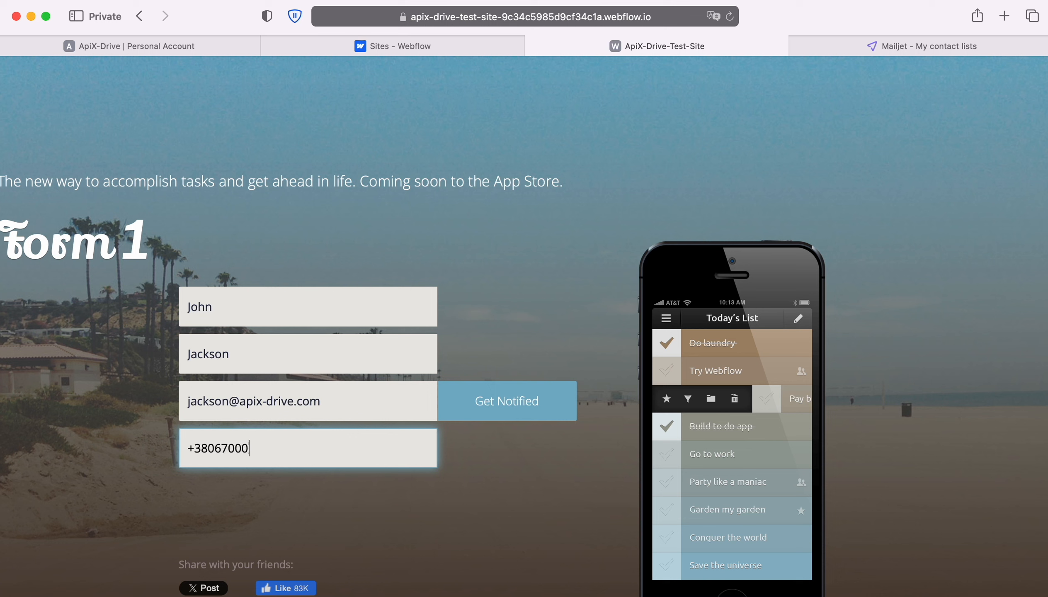
{"action": "left_click", "coordinate": [487, 411]}
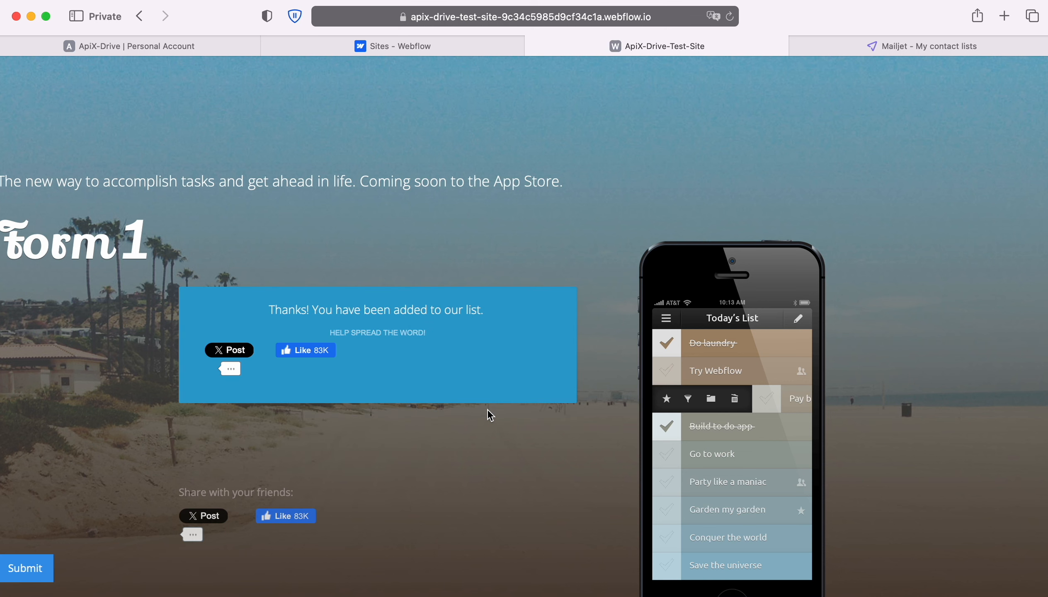
{"action": "left_click", "coordinate": [68, 49]}
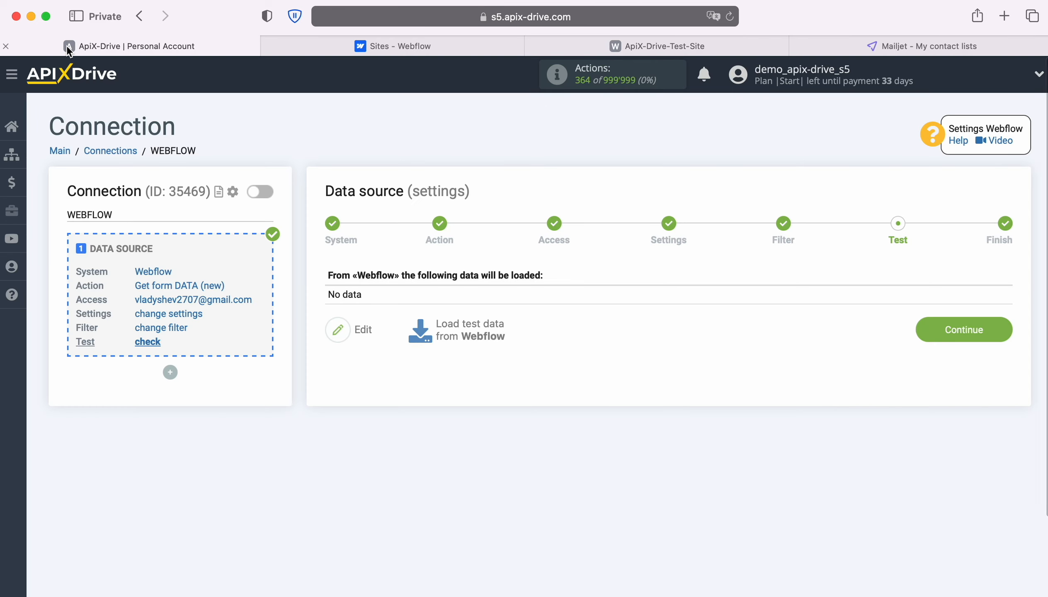
Step: Load the Webflow Form 1 test entry and finish the data source setup
{"action": "left_click", "coordinate": [471, 331]}
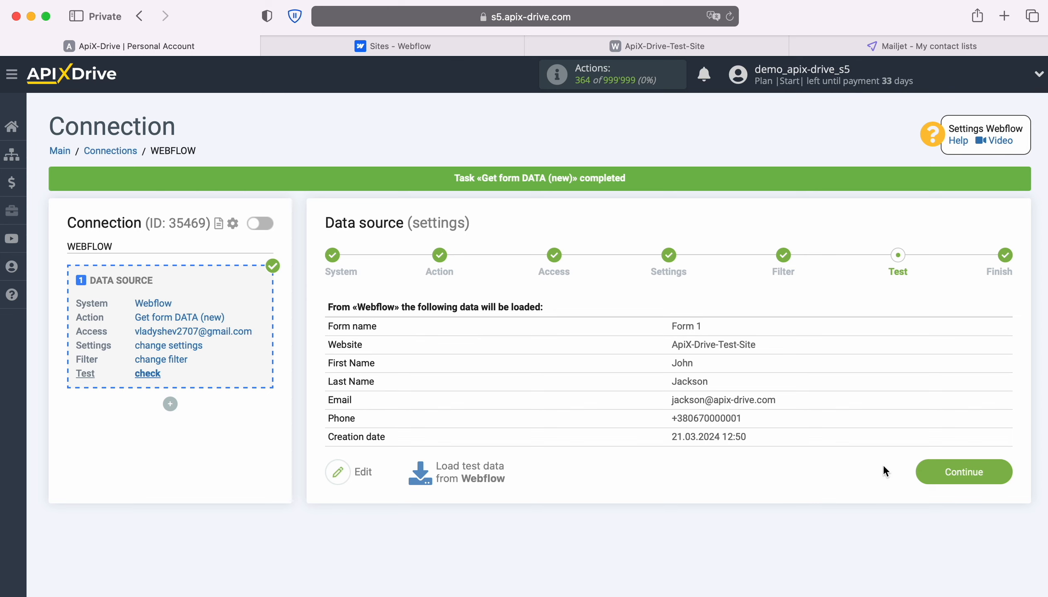
{"action": "left_click", "coordinate": [1001, 472]}
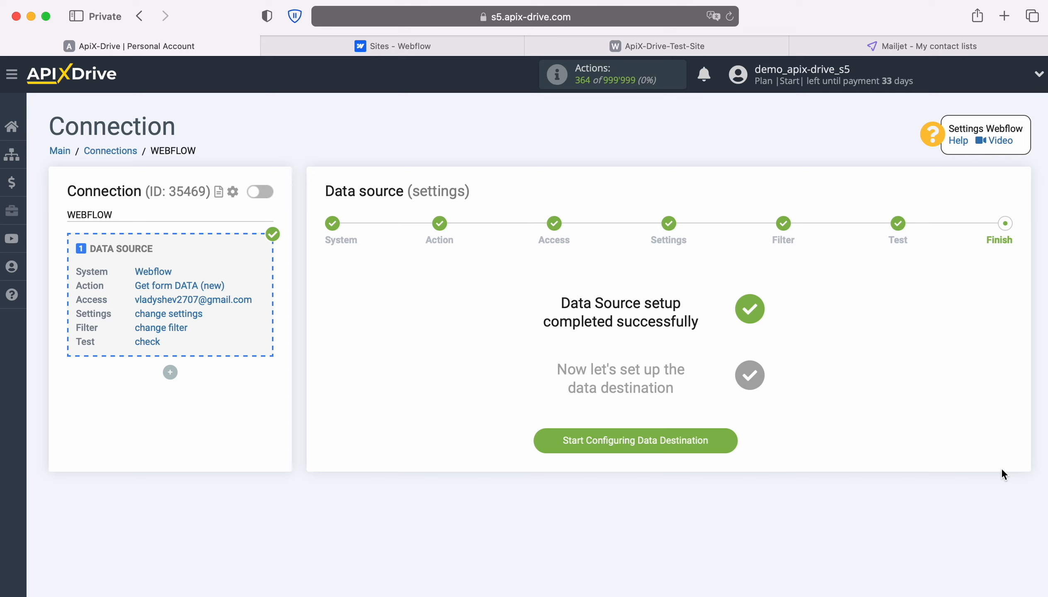
Step: Begin the data destination setup with Mailjet as the system
{"action": "left_click", "coordinate": [726, 436]}
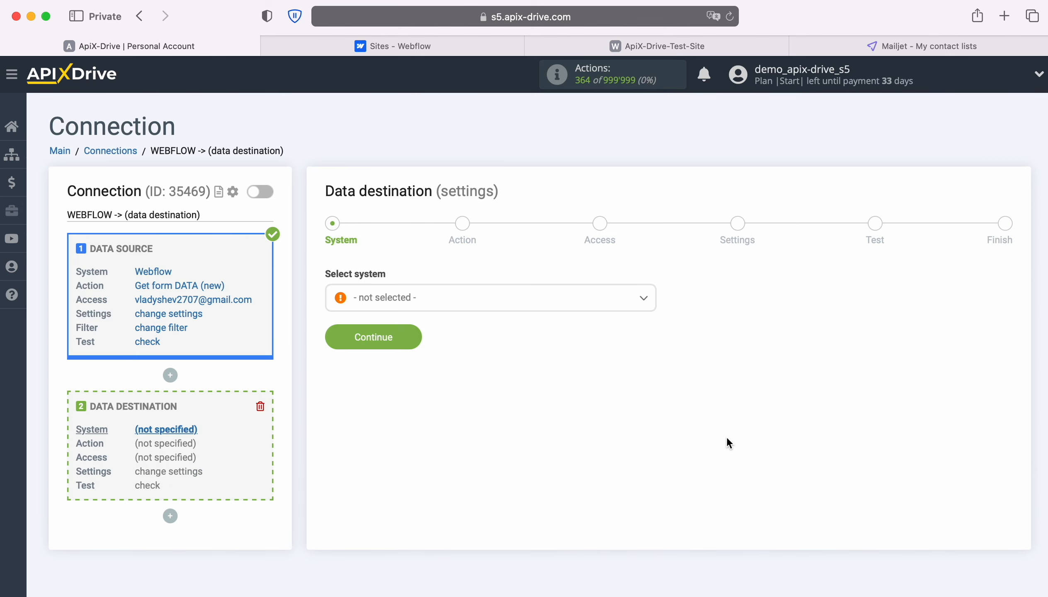
{"action": "left_click", "coordinate": [617, 306]}
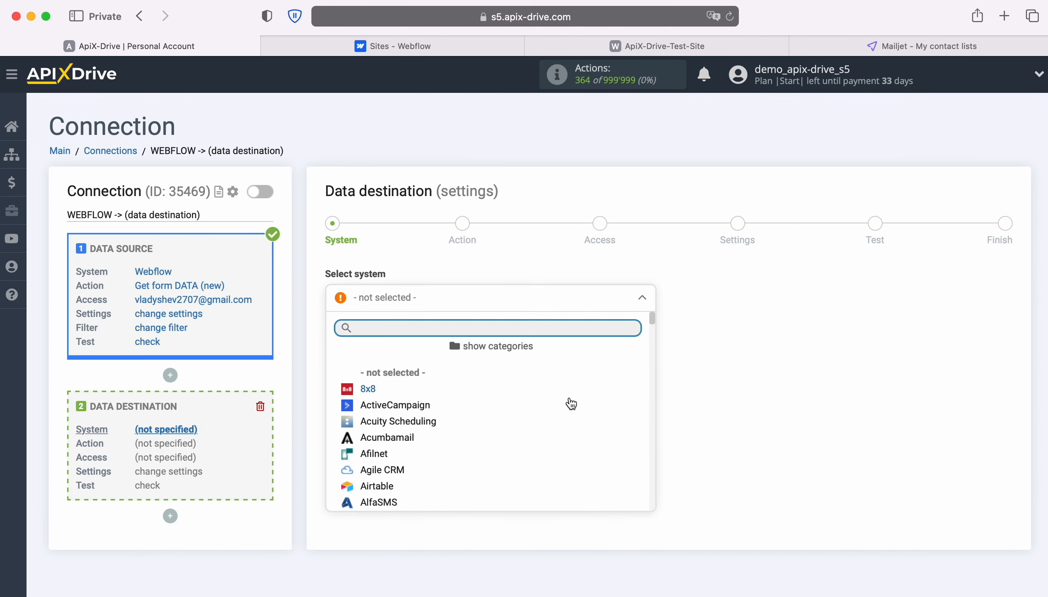
{"action": "scroll", "coordinate": [570, 406], "scroll_direction": "down", "scroll_amount": 10}
{"action": "scroll", "coordinate": [573, 420], "scroll_direction": "down", "scroll_amount": 15}
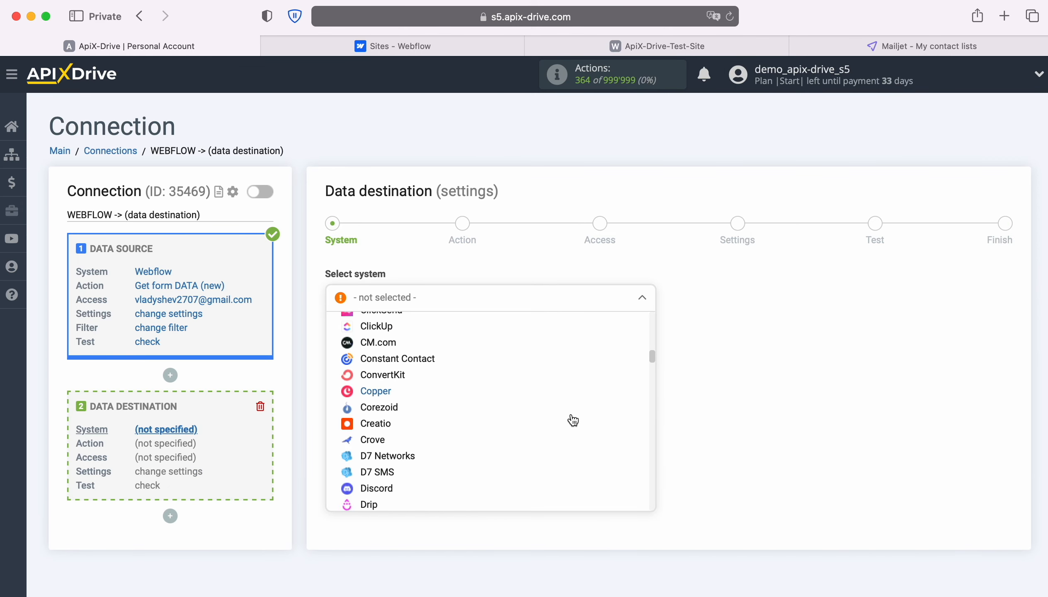
{"action": "scroll", "coordinate": [573, 420], "scroll_direction": "down", "scroll_amount": 12}
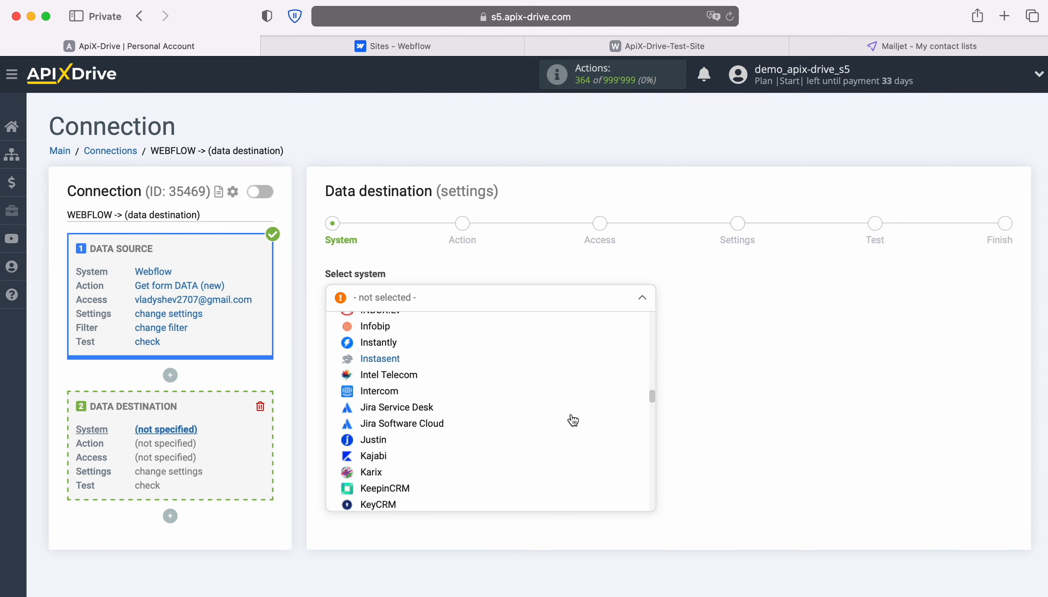
{"action": "left_click", "coordinate": [371, 398]}
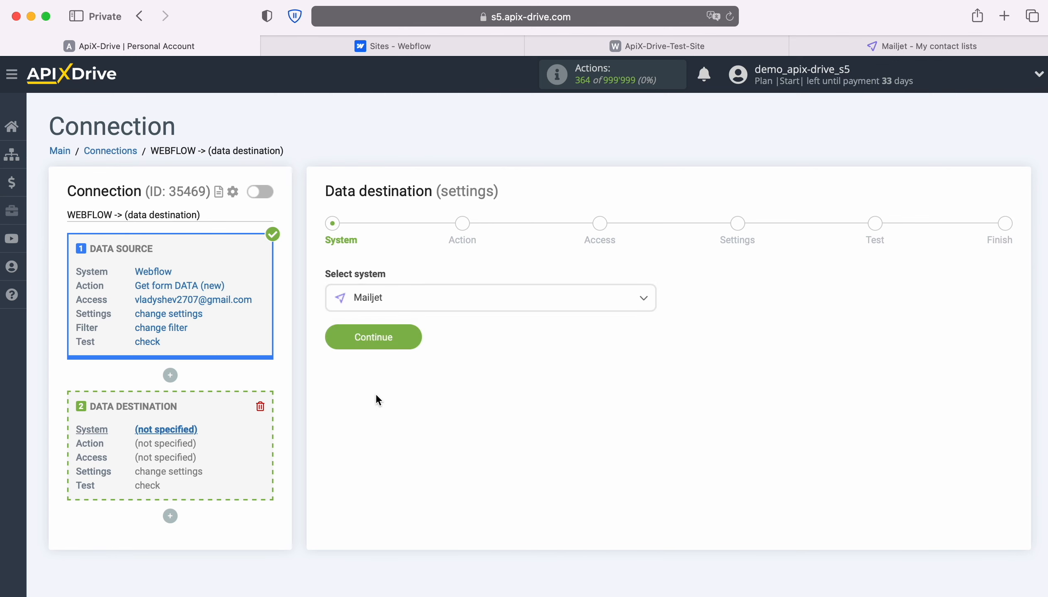
{"action": "left_click", "coordinate": [414, 335]}
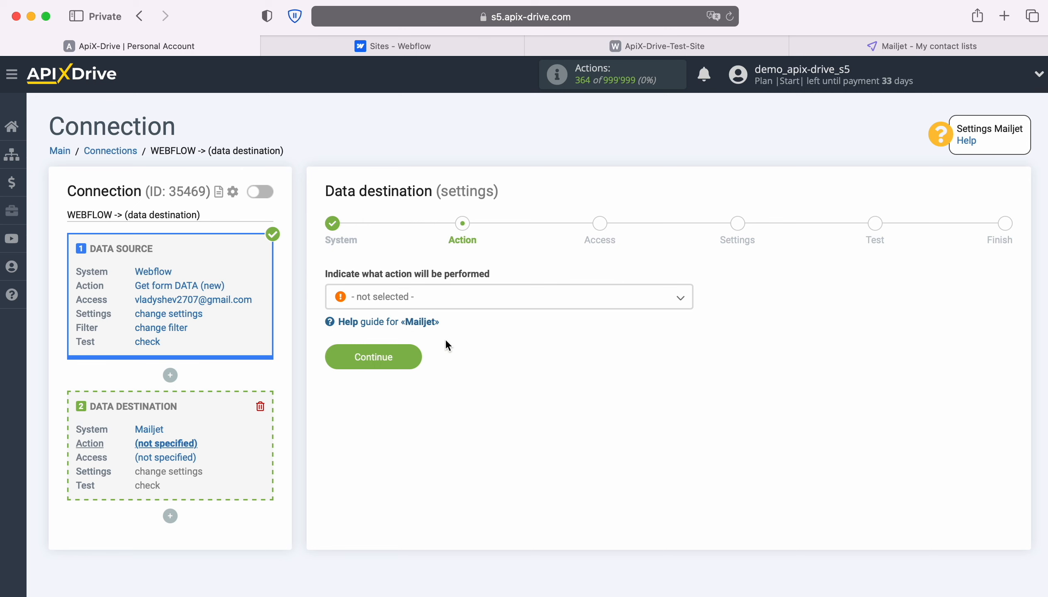
Step: Set the Mailjet destination action to Add CONTACT and proceed to Access
{"action": "left_click", "coordinate": [499, 305]}
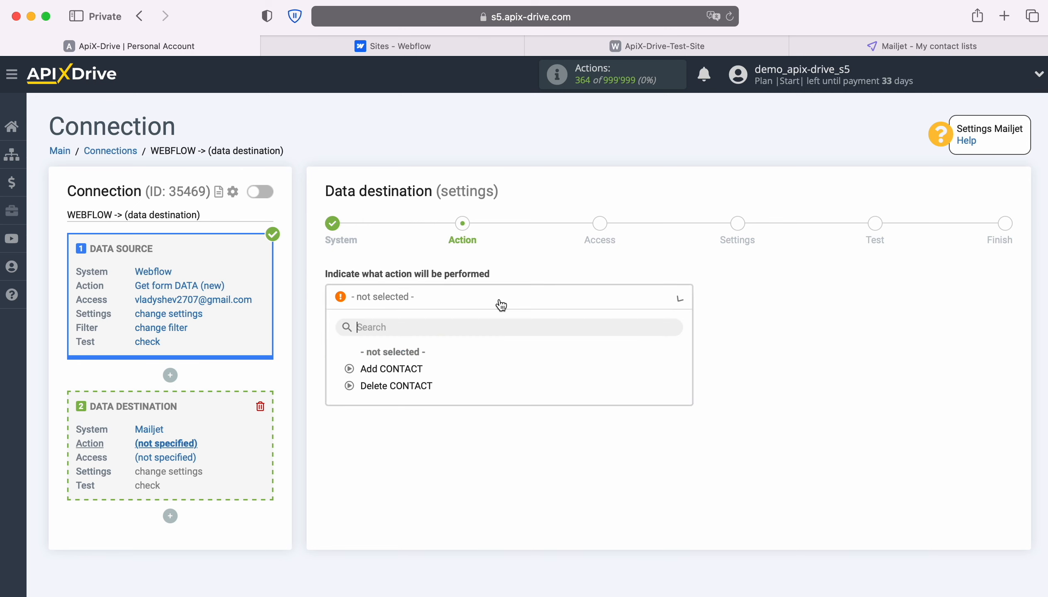
{"action": "left_click", "coordinate": [406, 369]}
{"action": "left_click", "coordinate": [411, 355]}
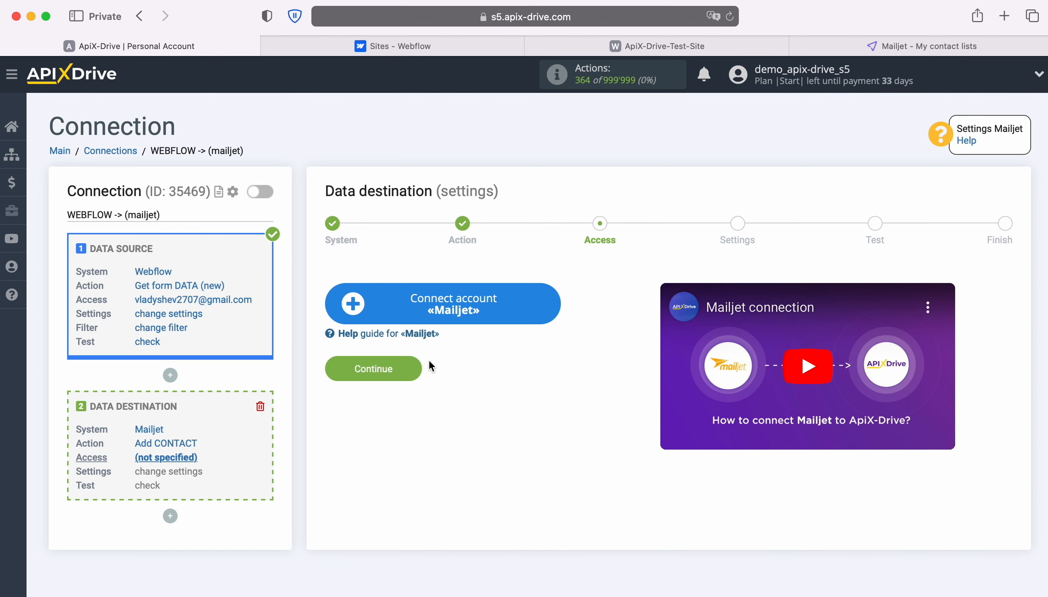
Step: Open the Mailjet account connection form and switch to the Mailjet tab
{"action": "left_click", "coordinate": [552, 305]}
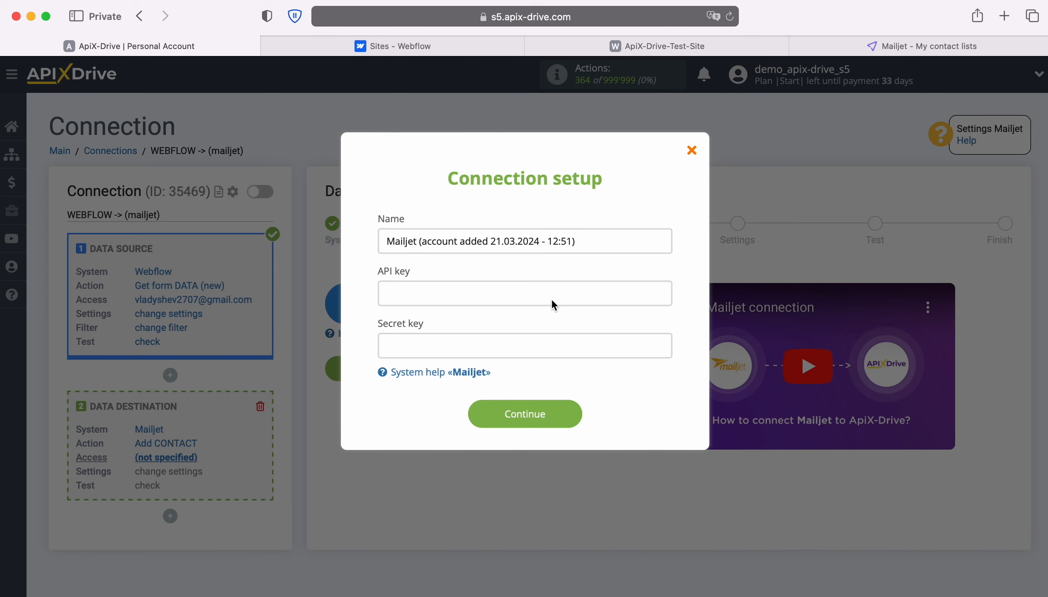
{"action": "left_click", "coordinate": [871, 45]}
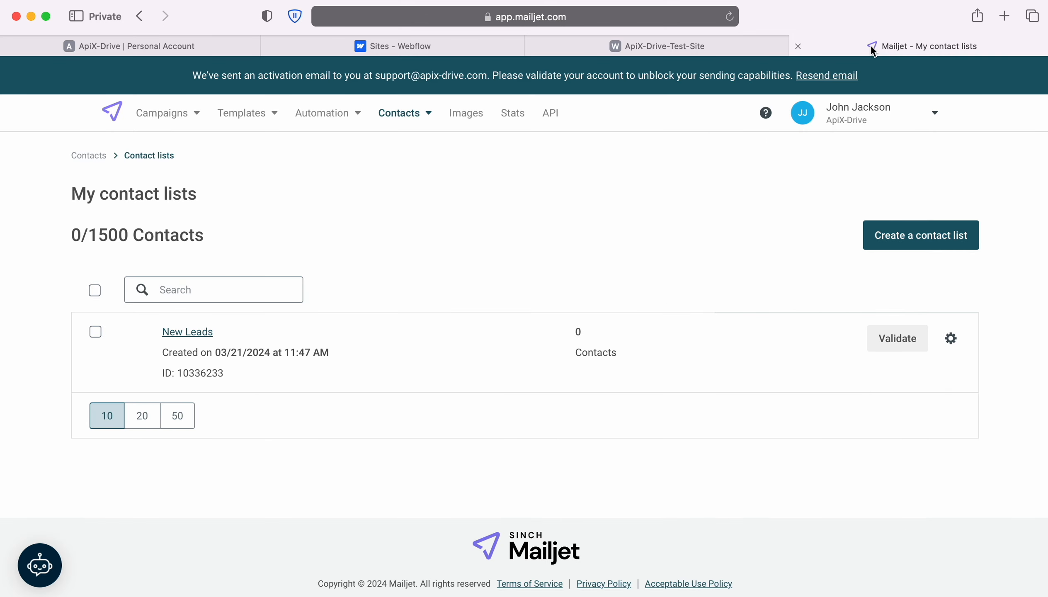
Step: Generate a Mailjet primary secret key, copy the API key, and return to ApiX-Drive
{"action": "left_click", "coordinate": [547, 117]}
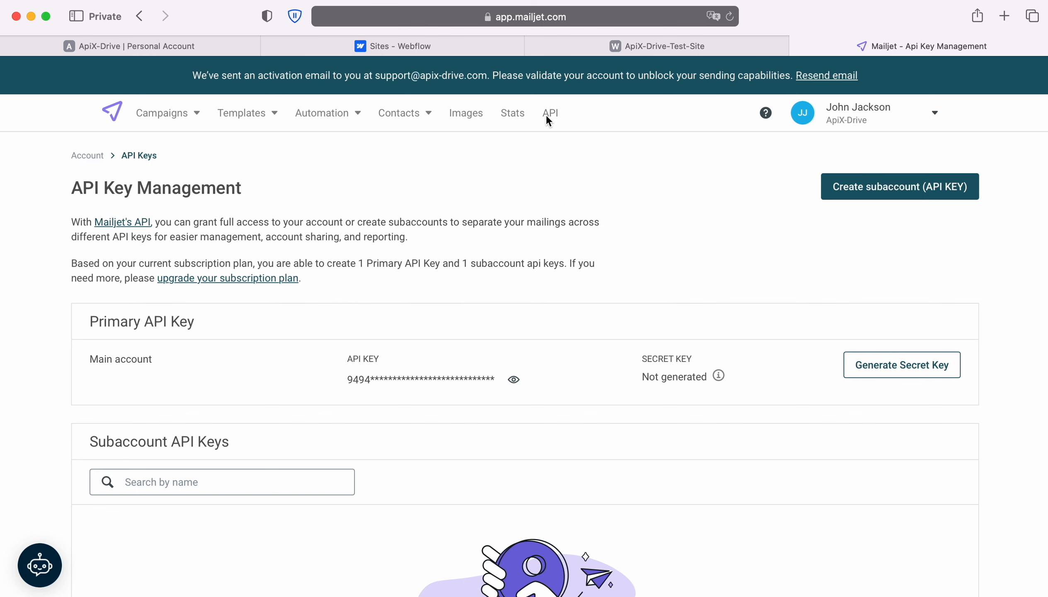
{"action": "left_click", "coordinate": [902, 359]}
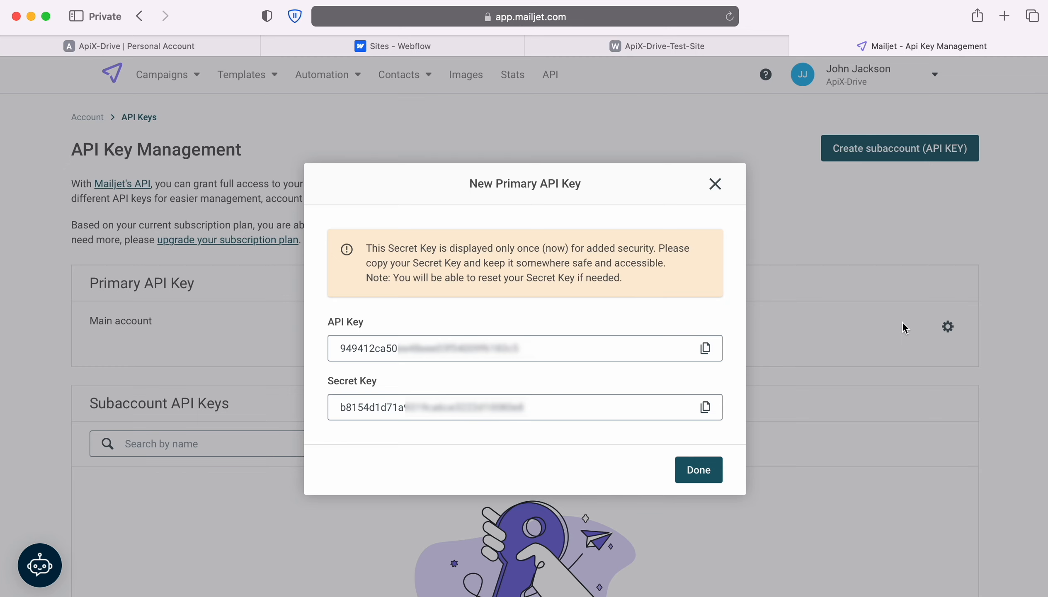
{"action": "left_click", "coordinate": [705, 348]}
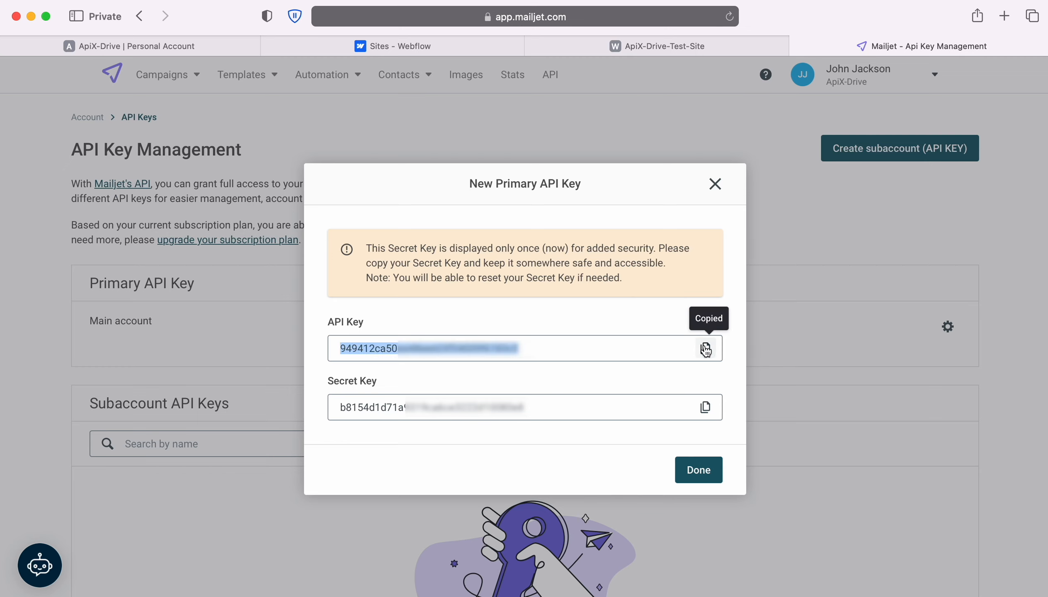
{"action": "left_click", "coordinate": [188, 44]}
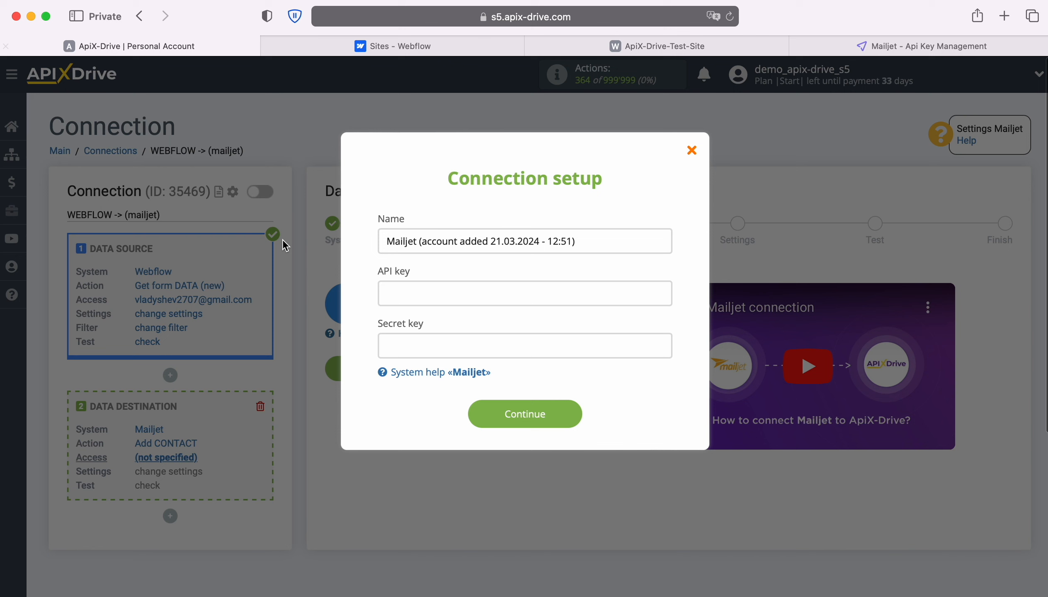
Step: Paste the copied Mailjet API key into the connection form
{"action": "left_click", "coordinate": [389, 293]}
{"action": "right_click", "coordinate": [391, 293]}
{"action": "left_click", "coordinate": [423, 336]}
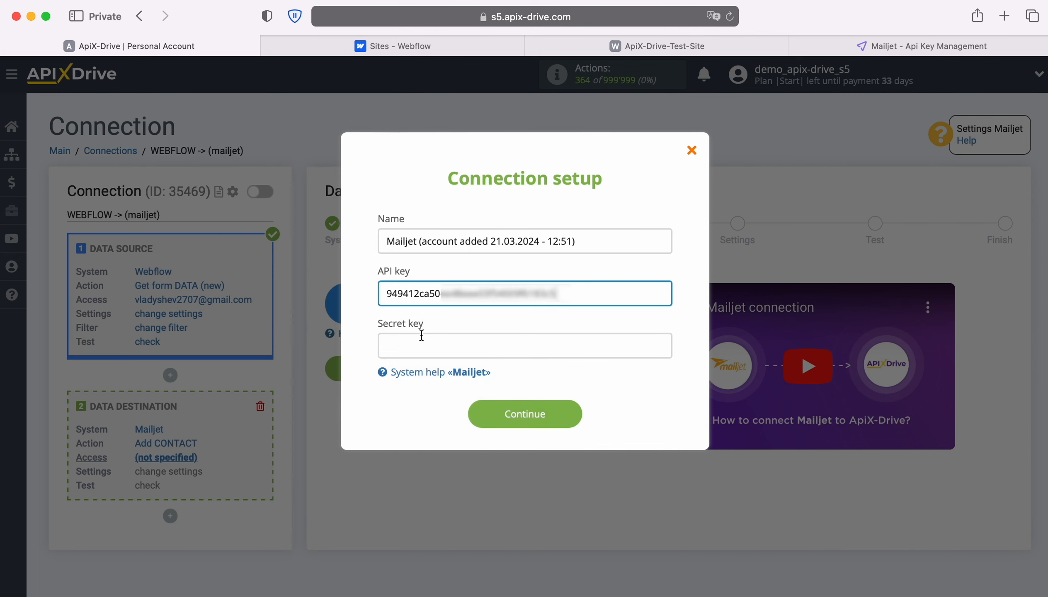
Step: Copy and paste the Mailjet secret key, save the account, and select it as login
{"action": "left_click", "coordinate": [863, 44]}
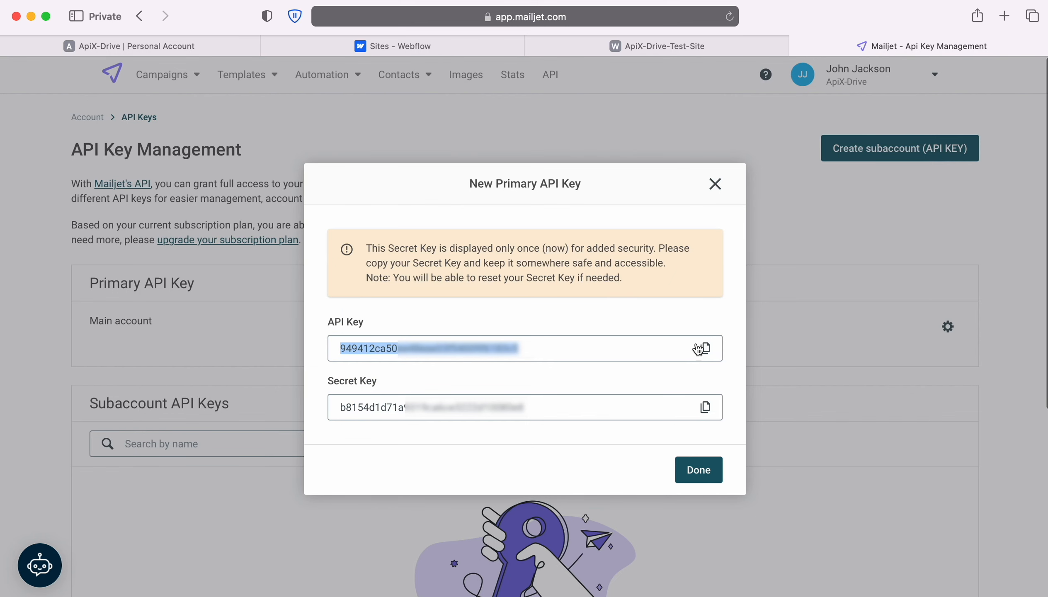
{"action": "left_click", "coordinate": [704, 408]}
{"action": "left_click", "coordinate": [218, 46]}
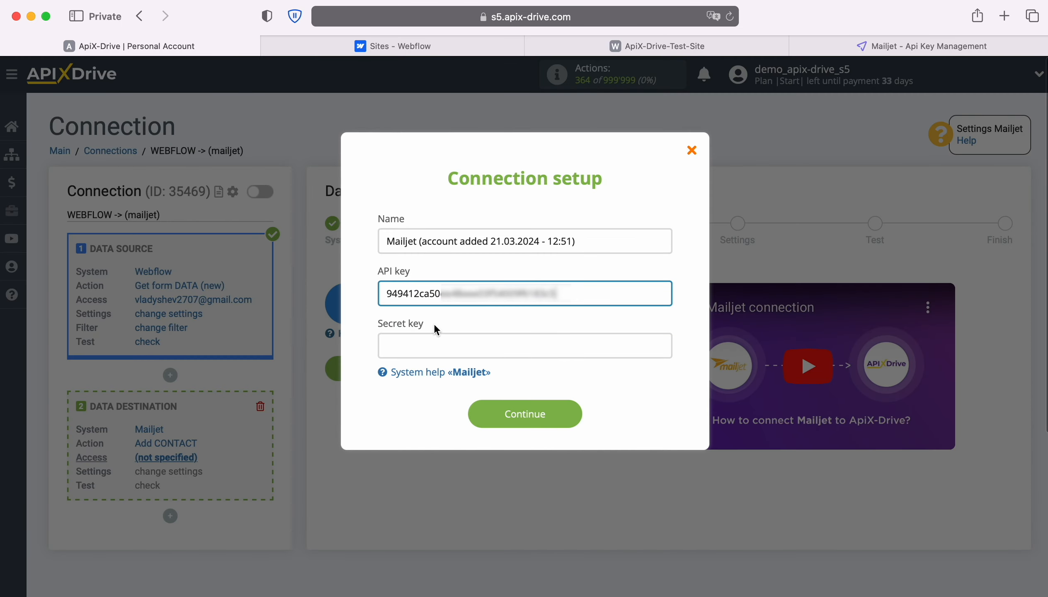
{"action": "left_click", "coordinate": [444, 347]}
{"action": "right_click", "coordinate": [445, 348]}
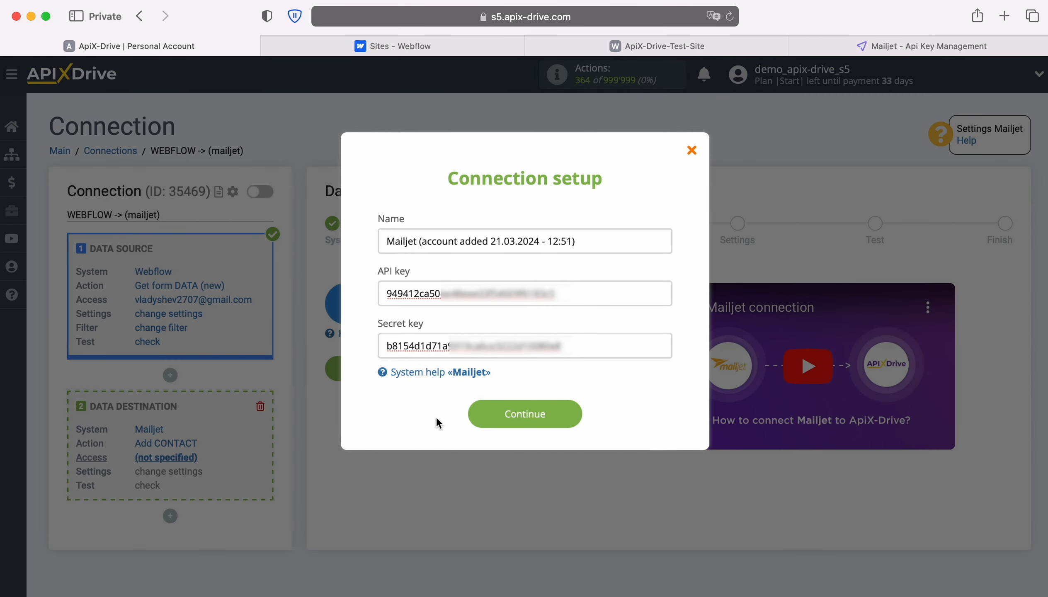
{"action": "left_click", "coordinate": [573, 412]}
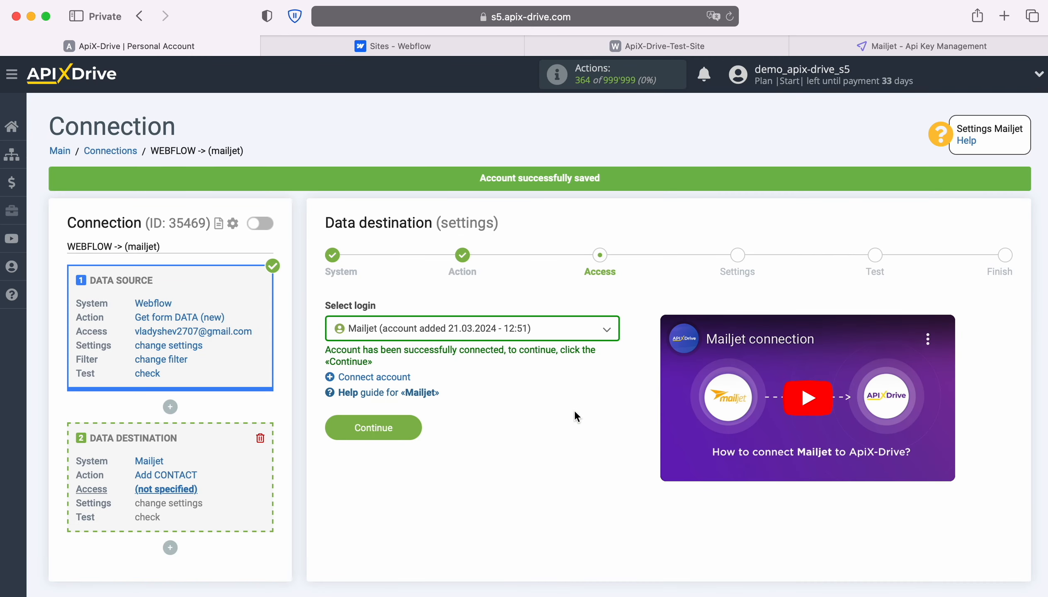
{"action": "left_click", "coordinate": [562, 331]}
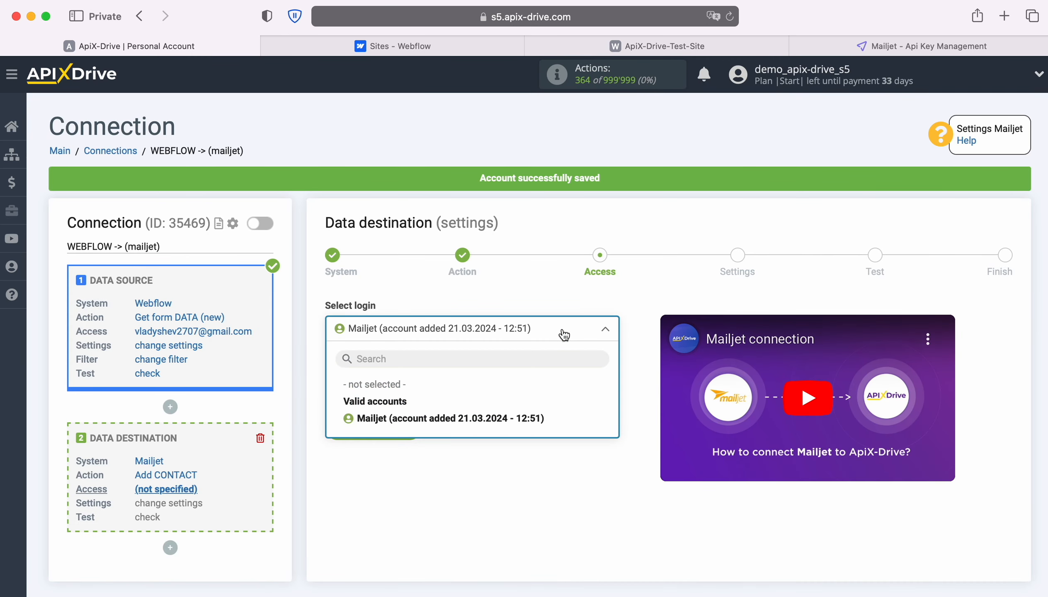
{"action": "left_click", "coordinate": [537, 414]}
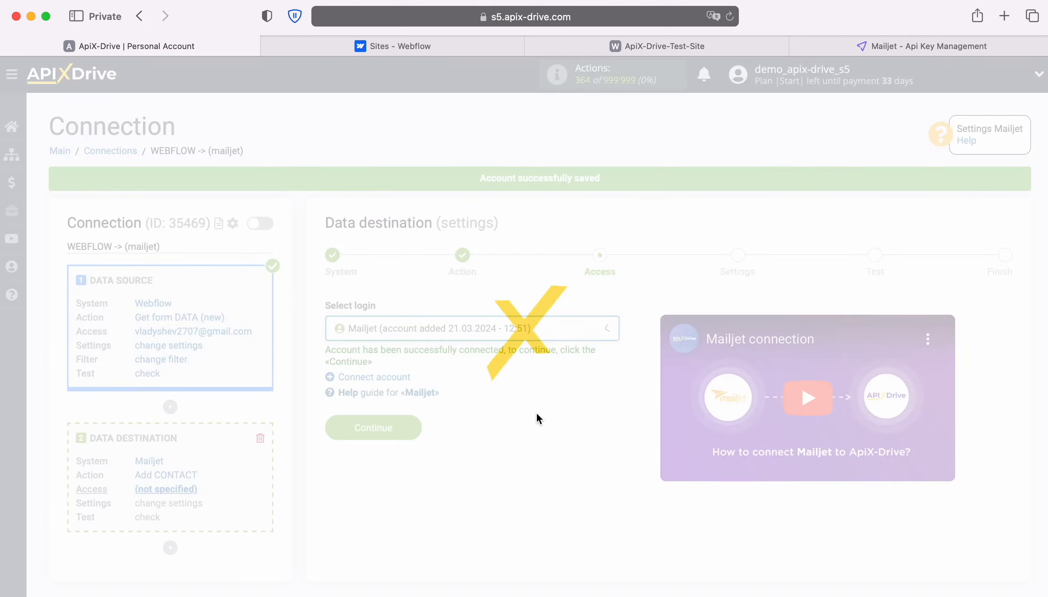
Step: Target the New Leads list and map Webflow Email to the E-mail field
{"action": "left_click", "coordinate": [411, 426]}
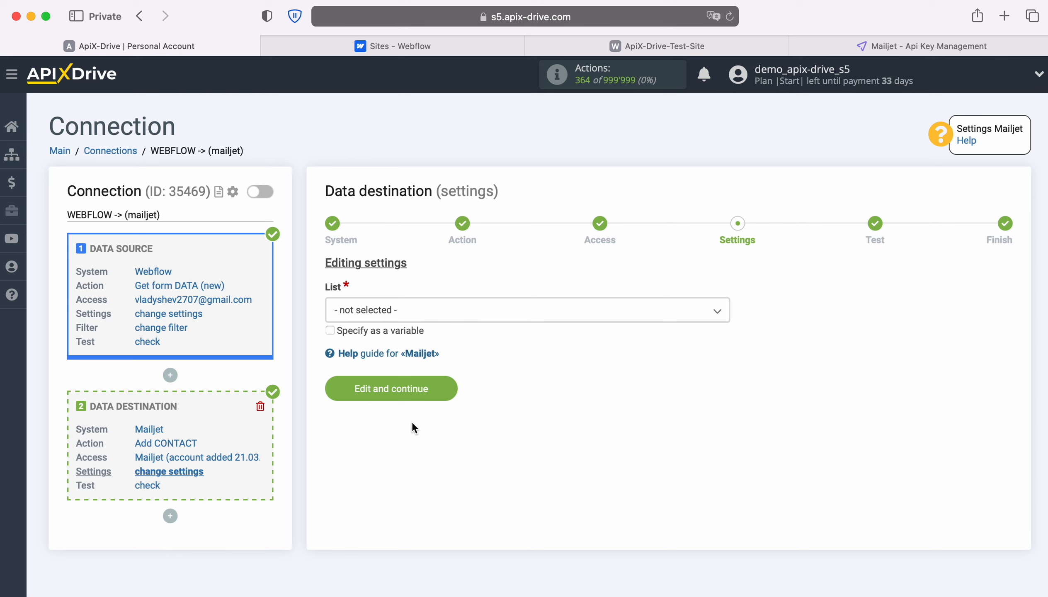
{"action": "left_click", "coordinate": [437, 309]}
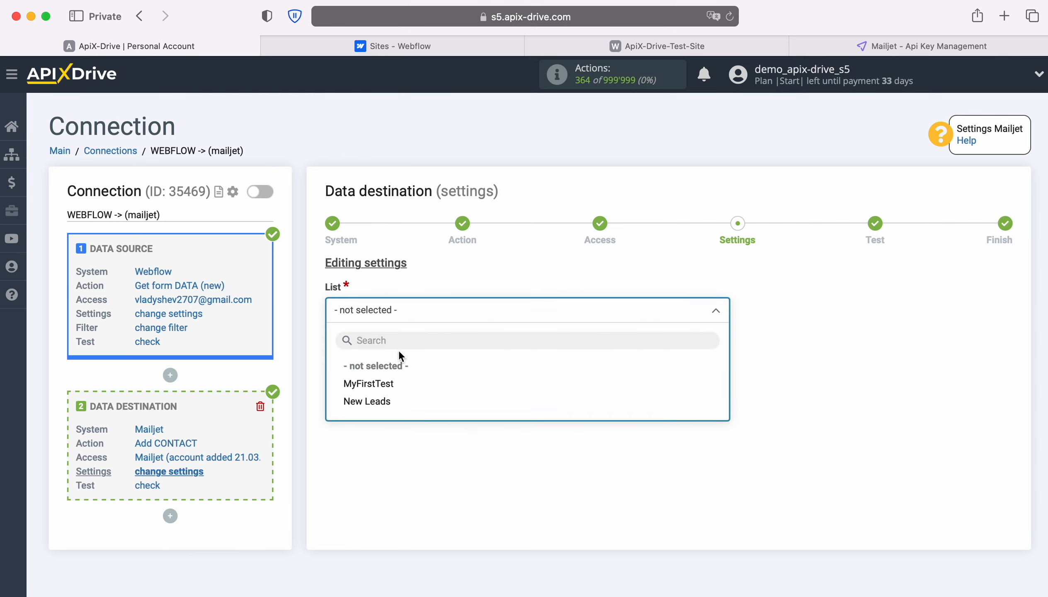
{"action": "left_click", "coordinate": [372, 402]}
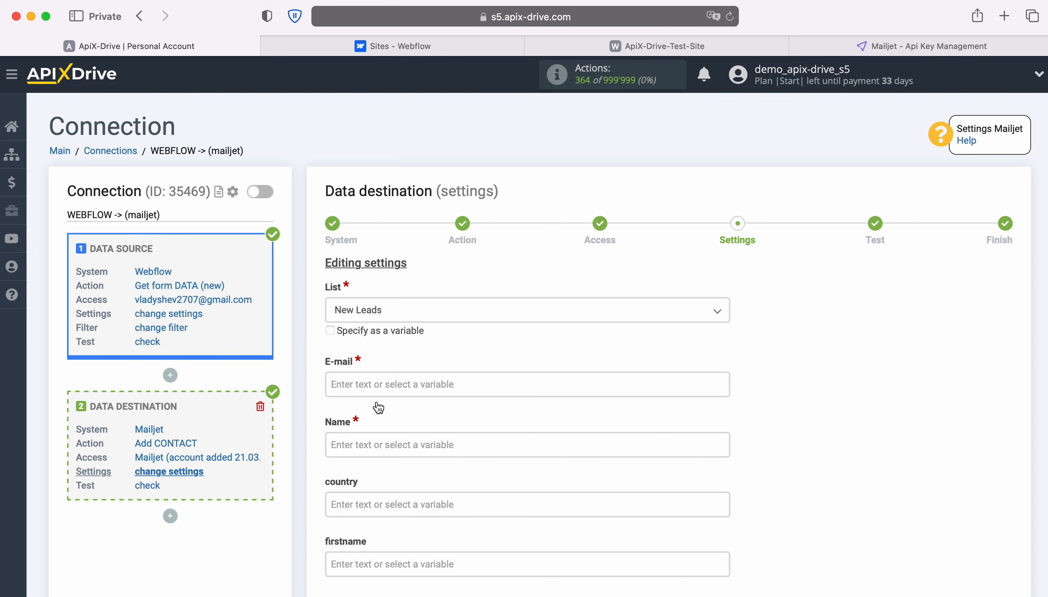
{"action": "left_click", "coordinate": [374, 387]}
{"action": "scroll", "coordinate": [611, 367], "scroll_direction": "down", "scroll_amount": 5}
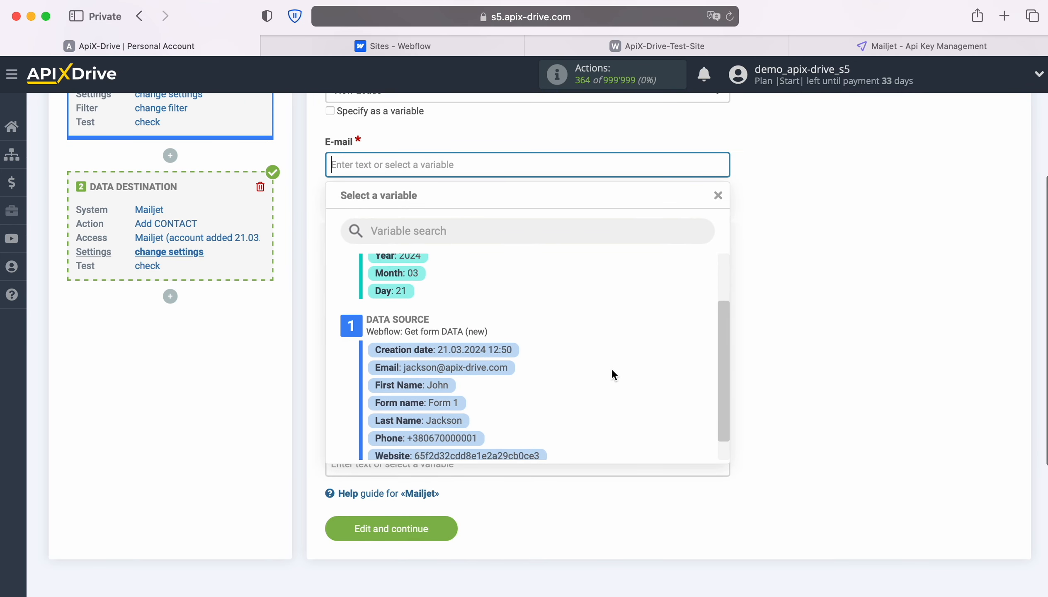
{"action": "left_click", "coordinate": [459, 368]}
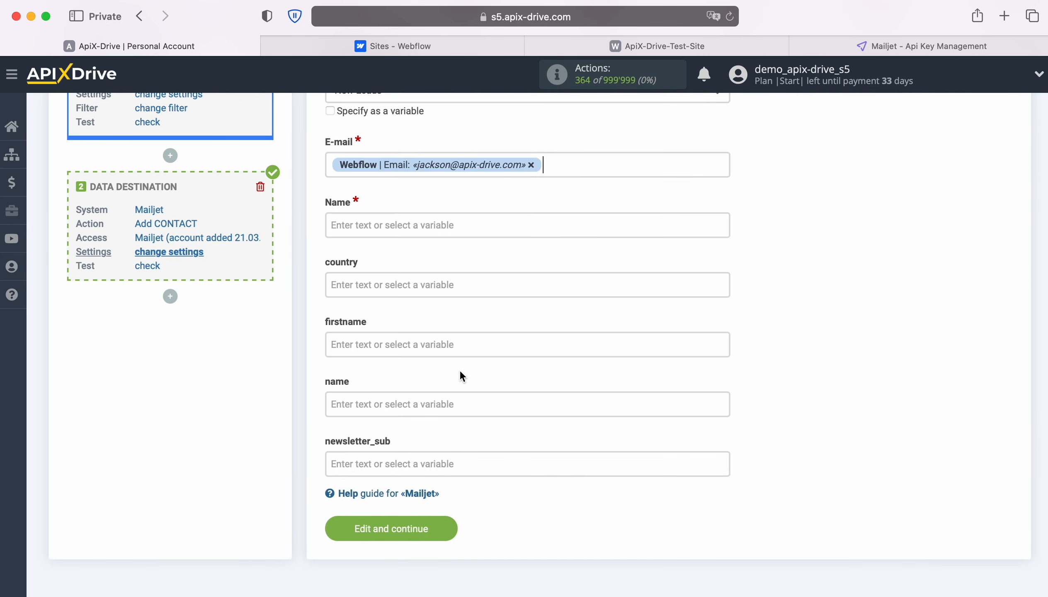
Step: Map First Name plus Last Name to Name and First Name to firstname, then save
{"action": "left_click", "coordinate": [407, 224]}
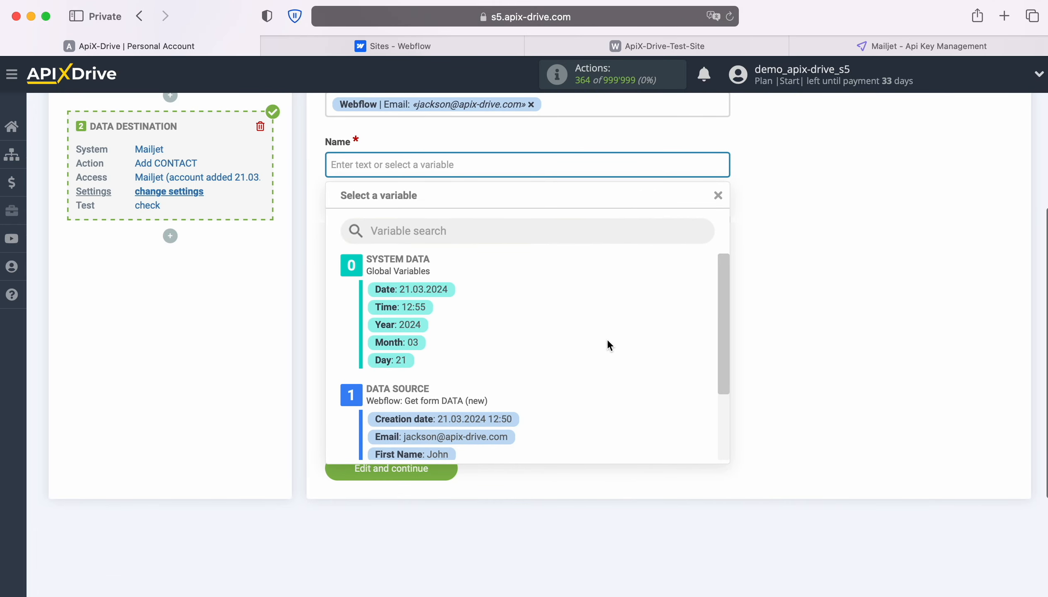
{"action": "scroll", "coordinate": [607, 338], "scroll_direction": "down", "scroll_amount": 4}
{"action": "left_click", "coordinate": [446, 377]}
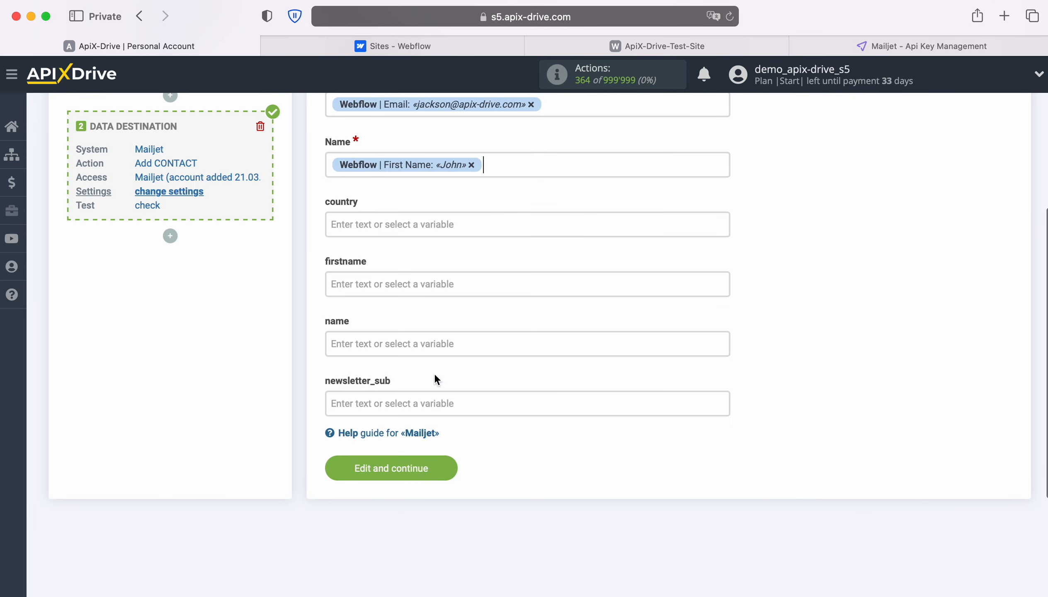
{"action": "left_click", "coordinate": [537, 164]}
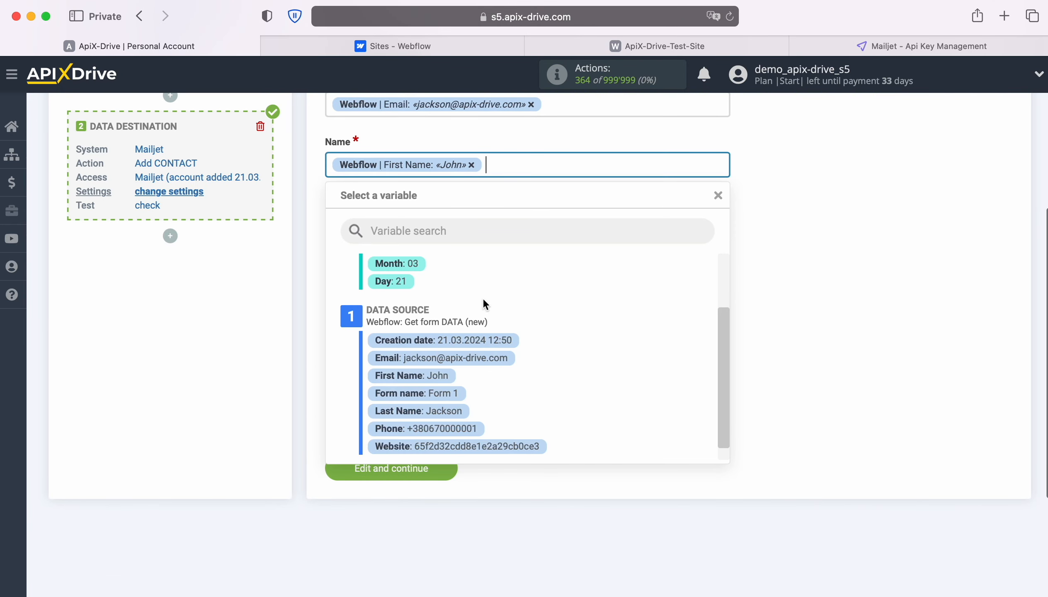
{"action": "left_click", "coordinate": [447, 410]}
{"action": "left_click", "coordinate": [387, 284]}
{"action": "scroll", "coordinate": [563, 361], "scroll_direction": "down", "scroll_amount": 4}
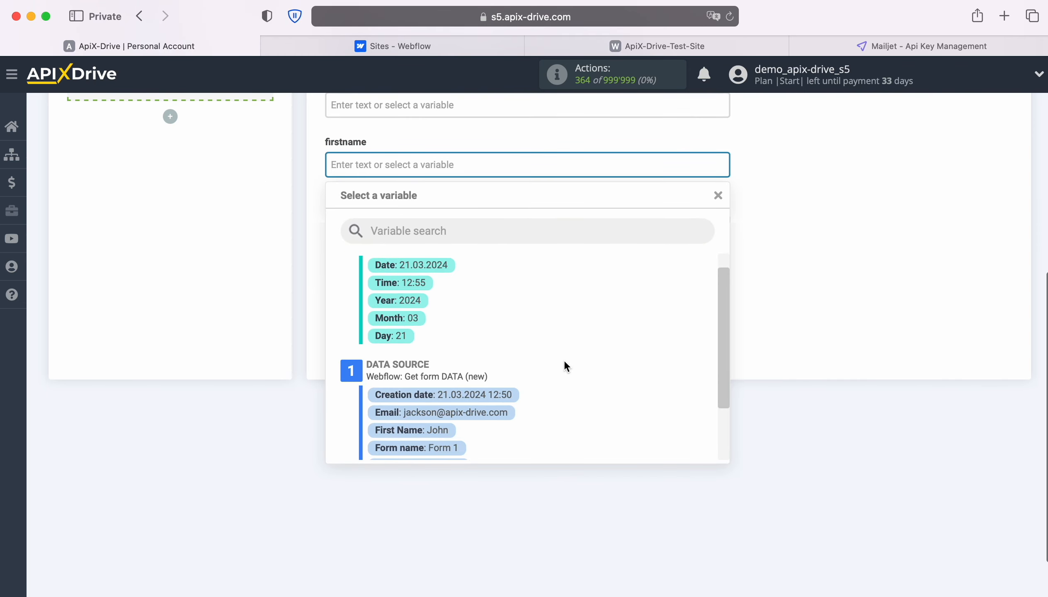
{"action": "left_click", "coordinate": [437, 406]}
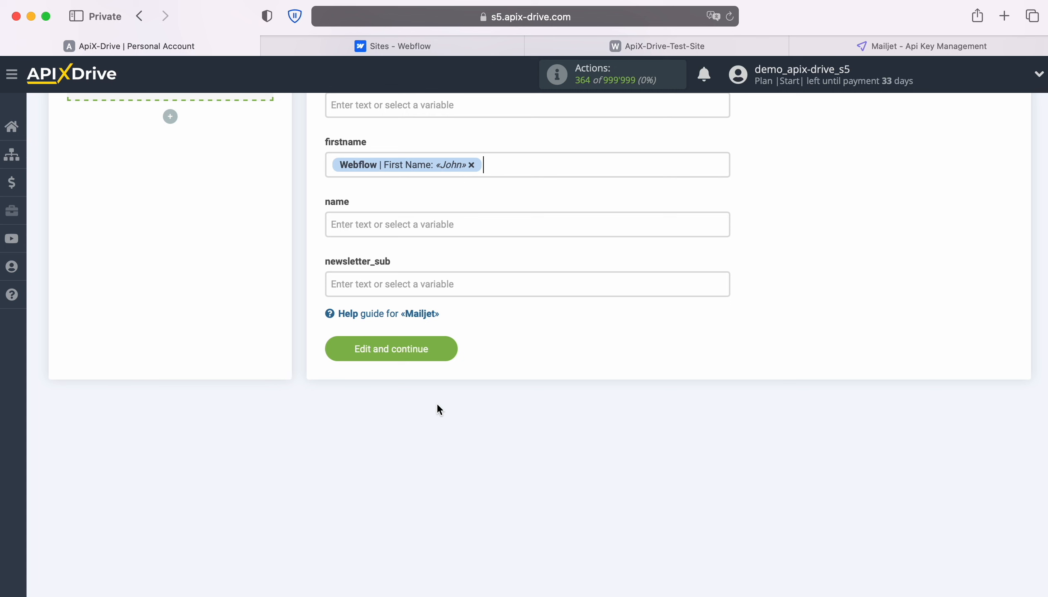
{"action": "left_click", "coordinate": [450, 348]}
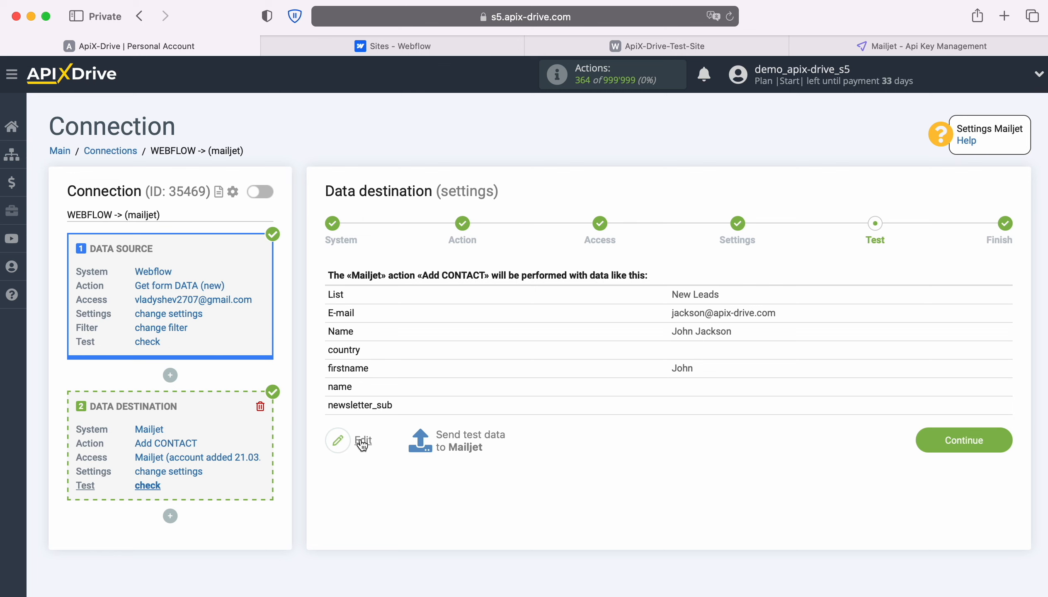
Step: Send the sample contact to Mailjet as test data, then go to Mailjet
{"action": "left_click", "coordinate": [470, 433]}
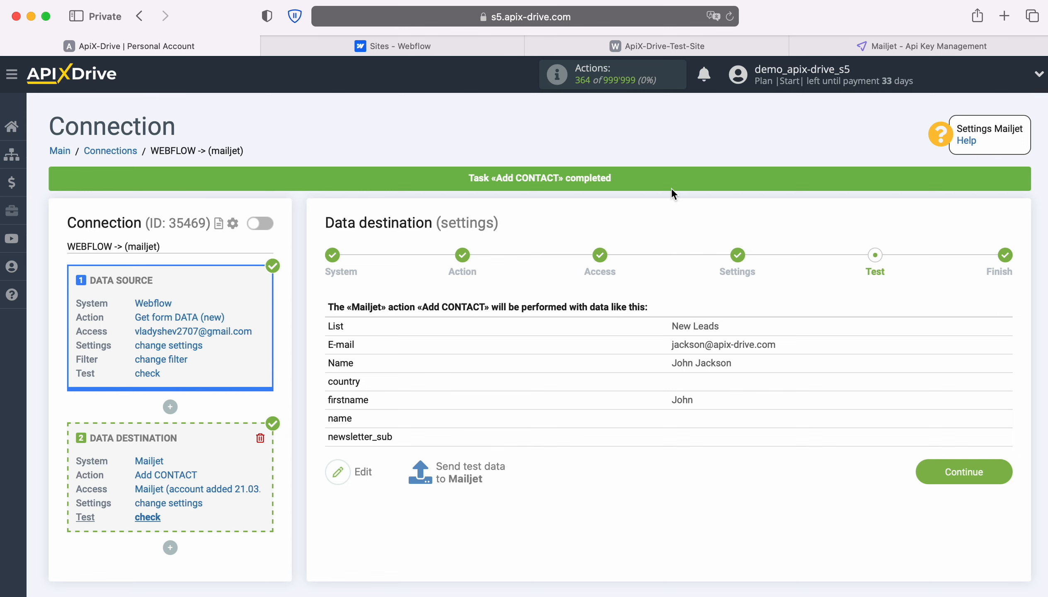
{"action": "left_click", "coordinate": [851, 46]}
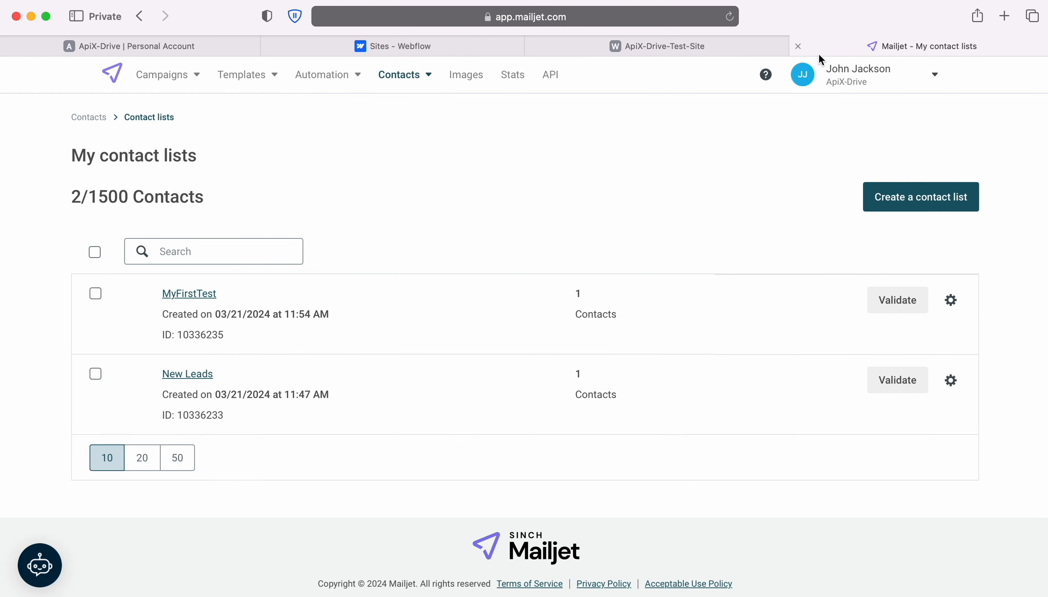
Step: Open the new contact in the New Leads list and check its list membership and firstname property
{"action": "left_click", "coordinate": [191, 374]}
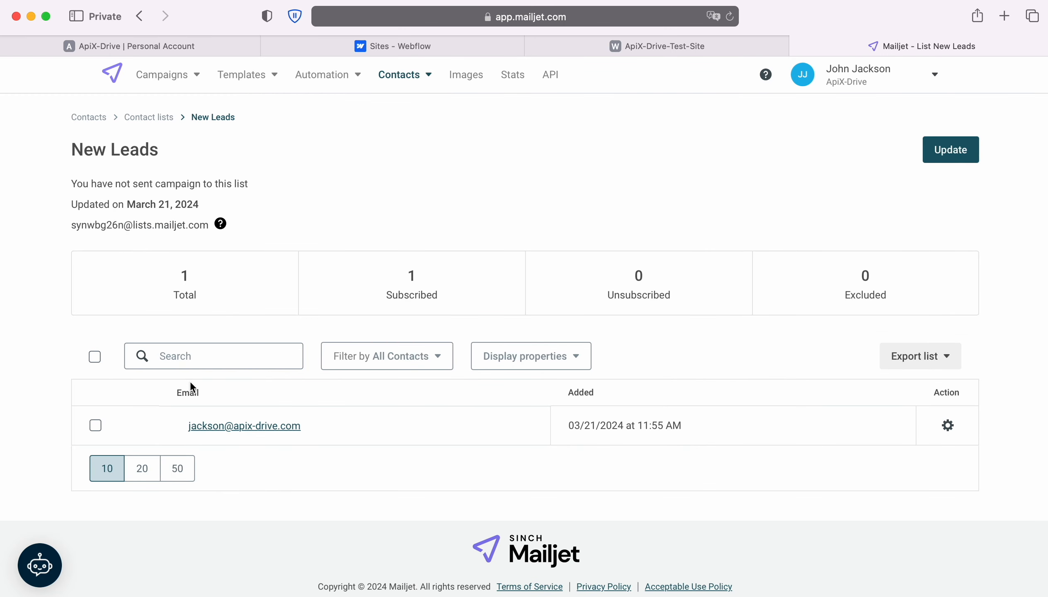
{"action": "left_click", "coordinate": [240, 426]}
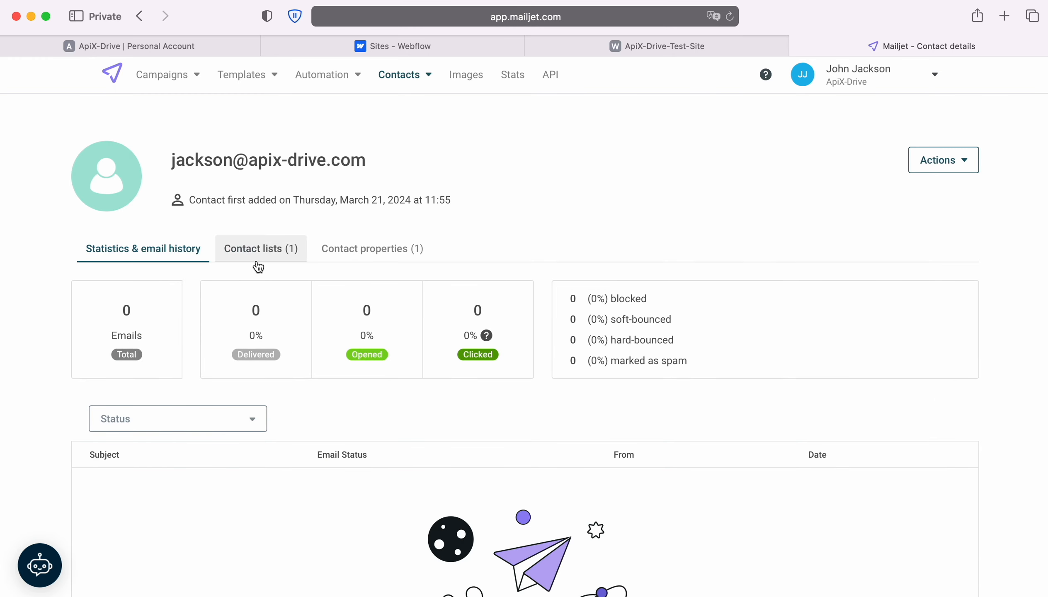
{"action": "left_click", "coordinate": [254, 249]}
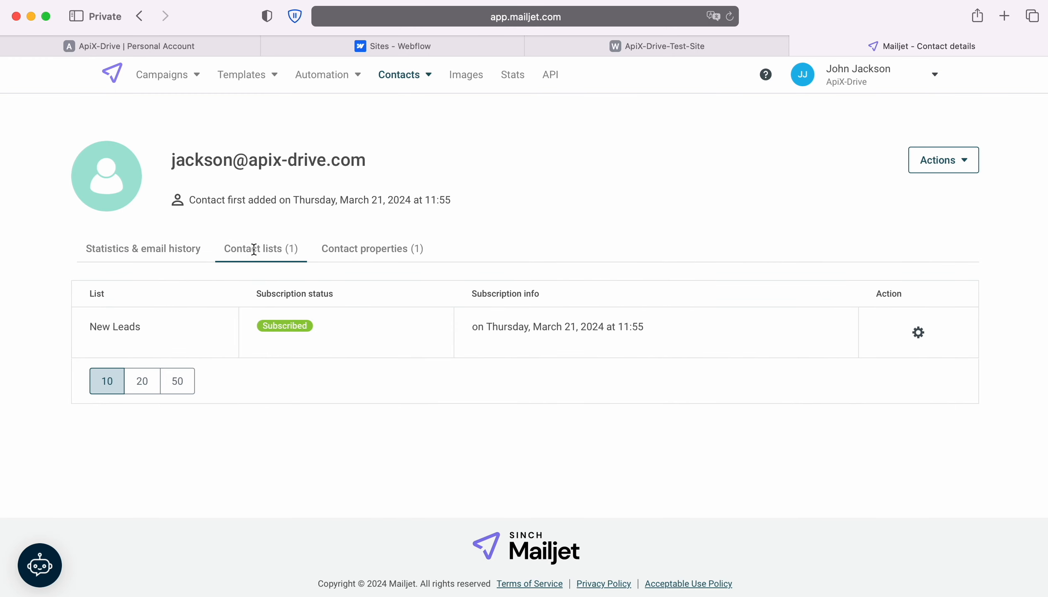
{"action": "left_click", "coordinate": [344, 248]}
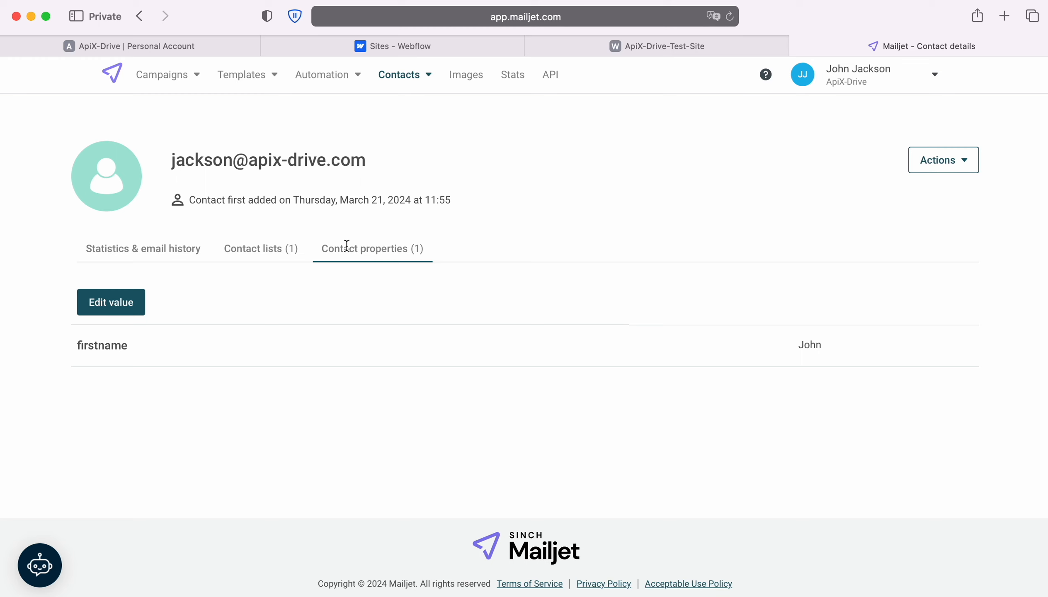
{"action": "left_click", "coordinate": [116, 48]}
Step: Complete the destination setup, enable auto-update, and set the connection's update interval to 5 minutes
{"action": "left_click", "coordinate": [1003, 466]}
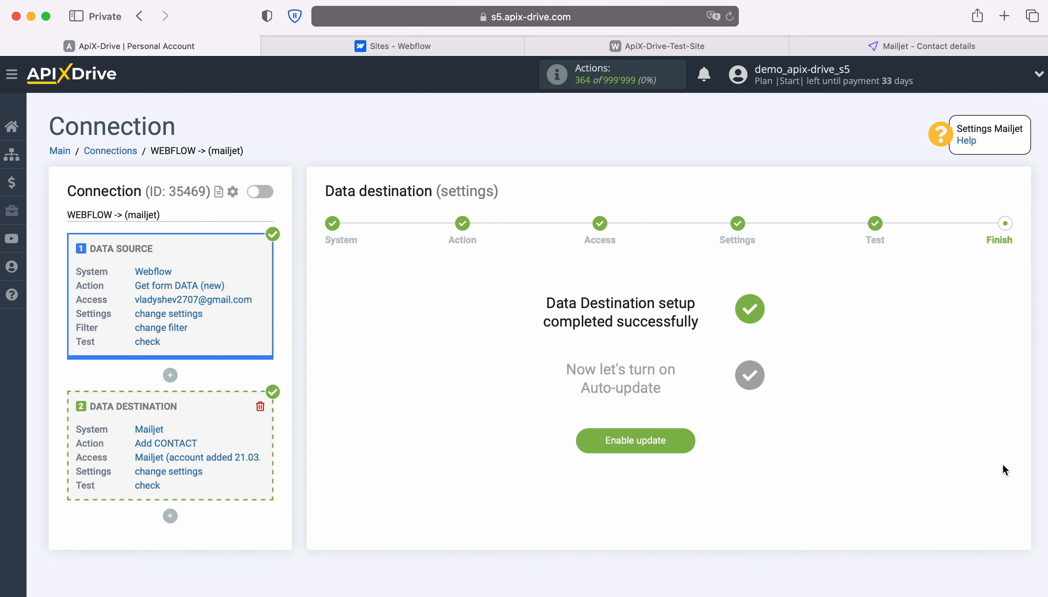
{"action": "left_click", "coordinate": [690, 436]}
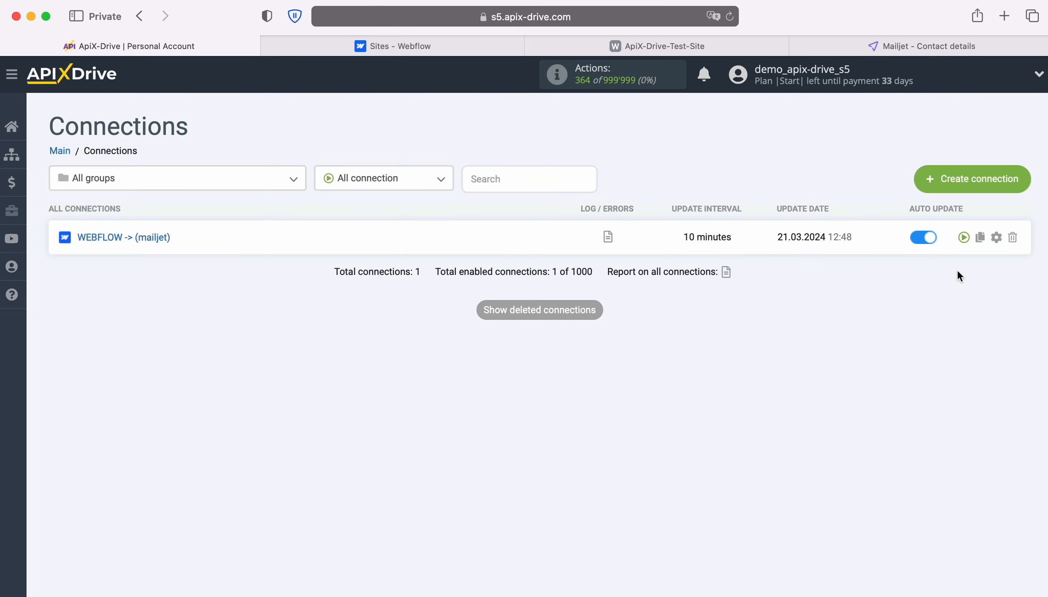
{"action": "left_click", "coordinate": [997, 237]}
{"action": "left_click", "coordinate": [597, 345]}
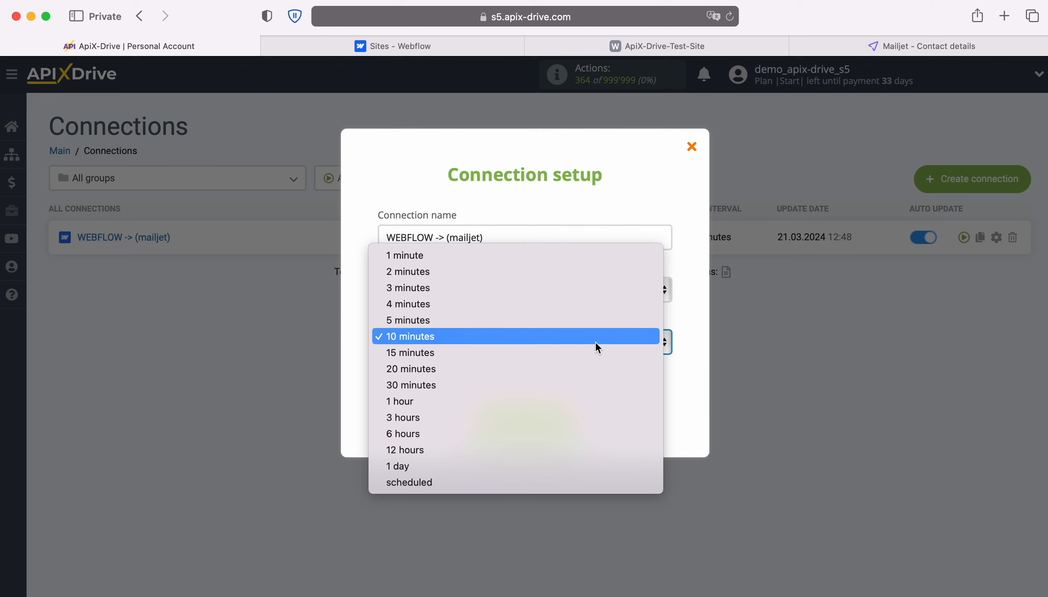
{"action": "left_click", "coordinate": [551, 321]}
{"action": "left_click", "coordinate": [573, 425]}
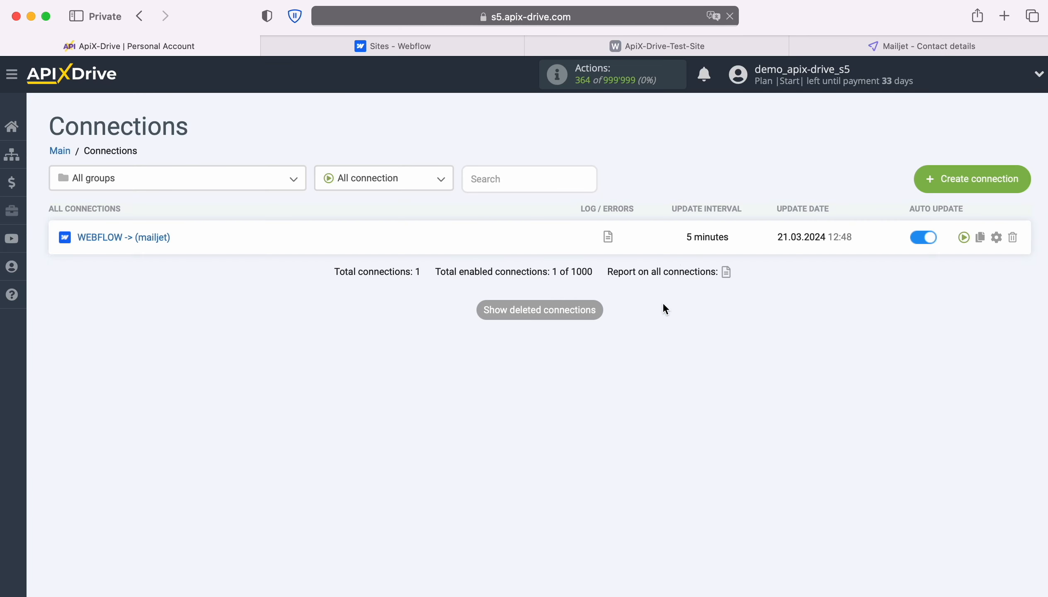